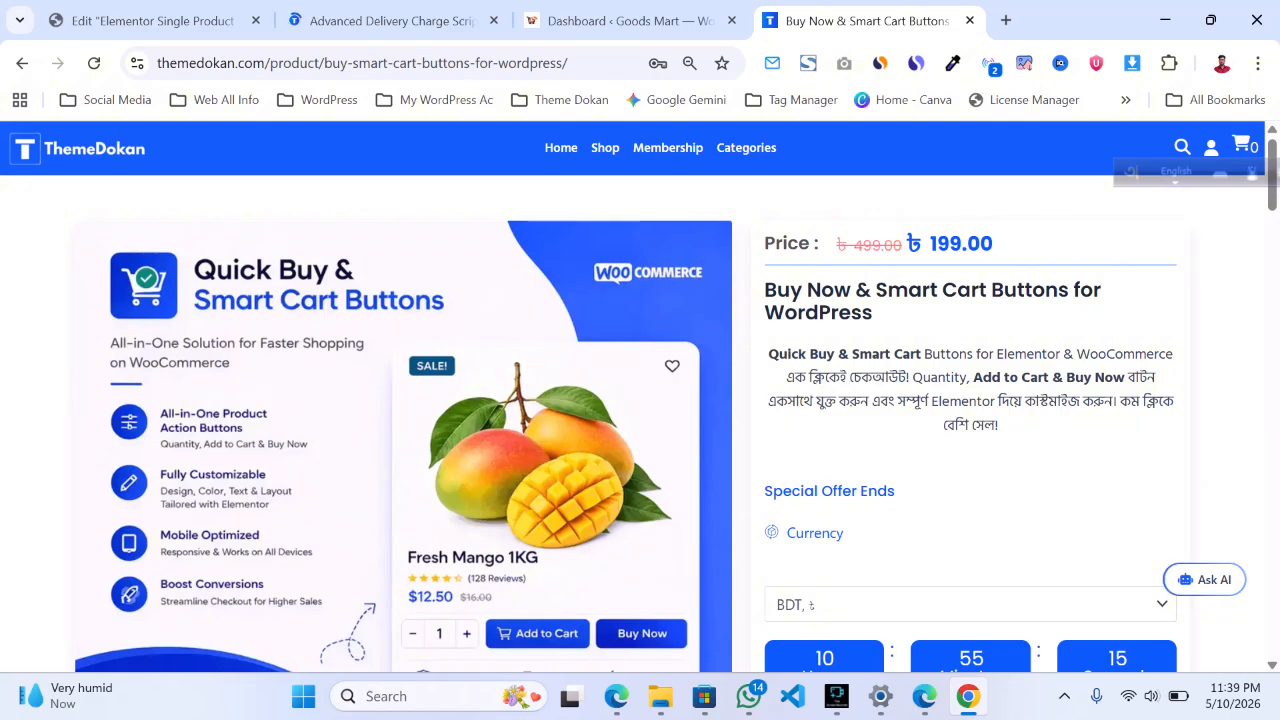
Examine the Buy Now & Smart Cart Buttons for WordPress product page, including its feature image, price and purchase buttons
{"action": "scroll", "coordinate": [640, 400], "scroll_direction": "down", "scroll_amount": 2}
{"action": "scroll", "coordinate": [640, 400], "scroll_direction": "up", "scroll_amount": 2}
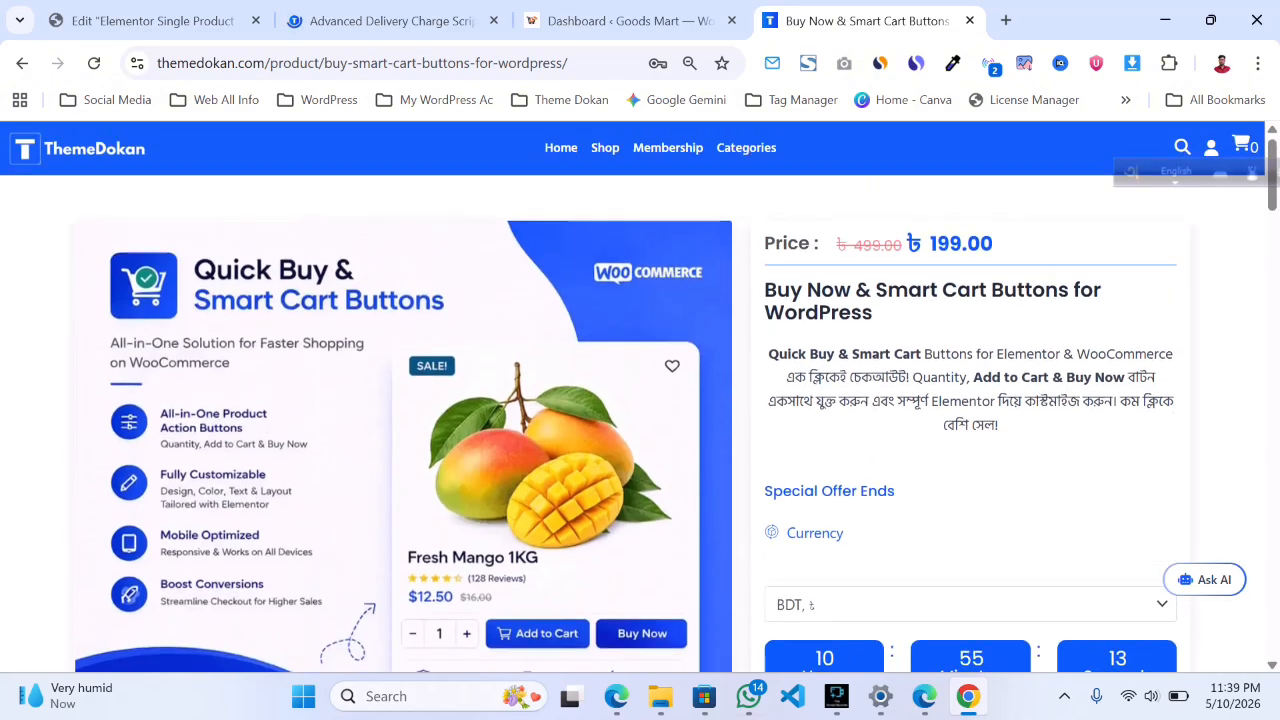
{"action": "scroll", "coordinate": [640, 400], "scroll_direction": "down", "scroll_amount": 4}
{"action": "scroll", "coordinate": [640, 400], "scroll_direction": "up", "scroll_amount": 3}
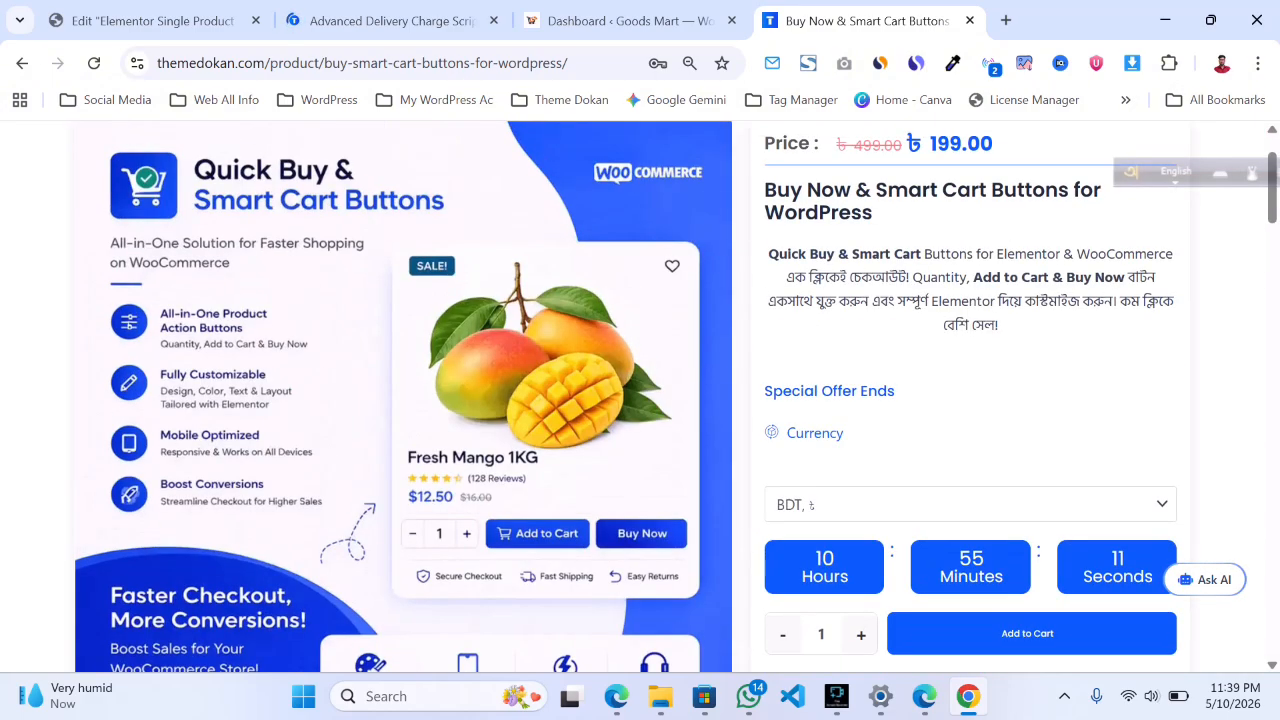
{"action": "scroll", "coordinate": [640, 400], "scroll_direction": "down", "scroll_amount": 1}
{"action": "scroll", "coordinate": [640, 400], "scroll_direction": "down", "scroll_amount": 2}
{"action": "scroll", "coordinate": [640, 400], "scroll_direction": "up", "scroll_amount": 3}
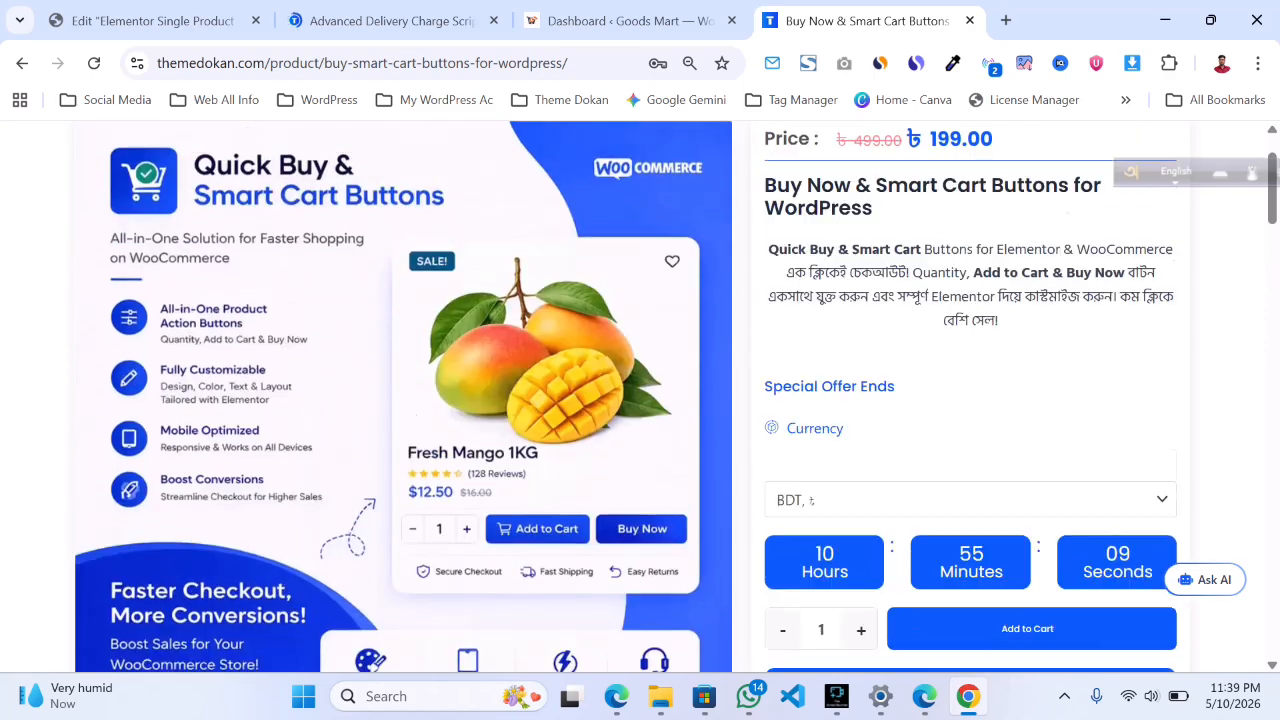
{"action": "scroll", "coordinate": [640, 400], "scroll_direction": "down", "scroll_amount": 2}
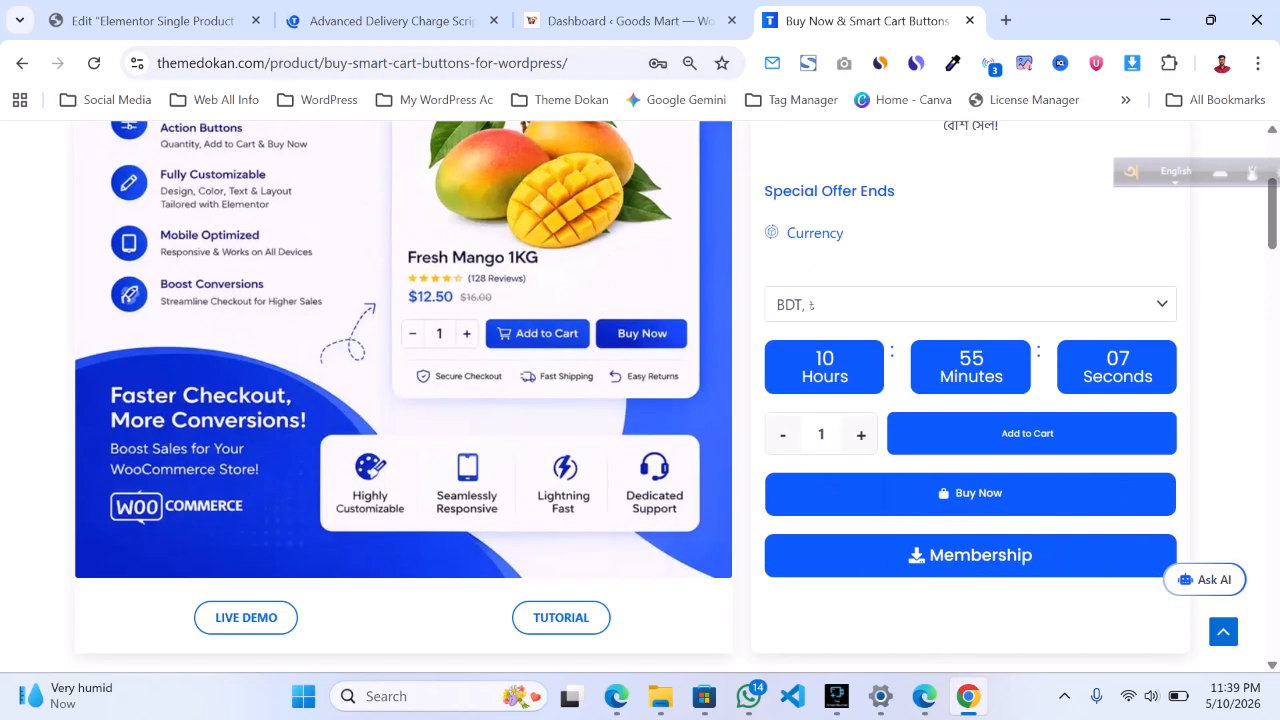
{"action": "scroll", "coordinate": [640, 400], "scroll_direction": "up", "scroll_amount": 1}
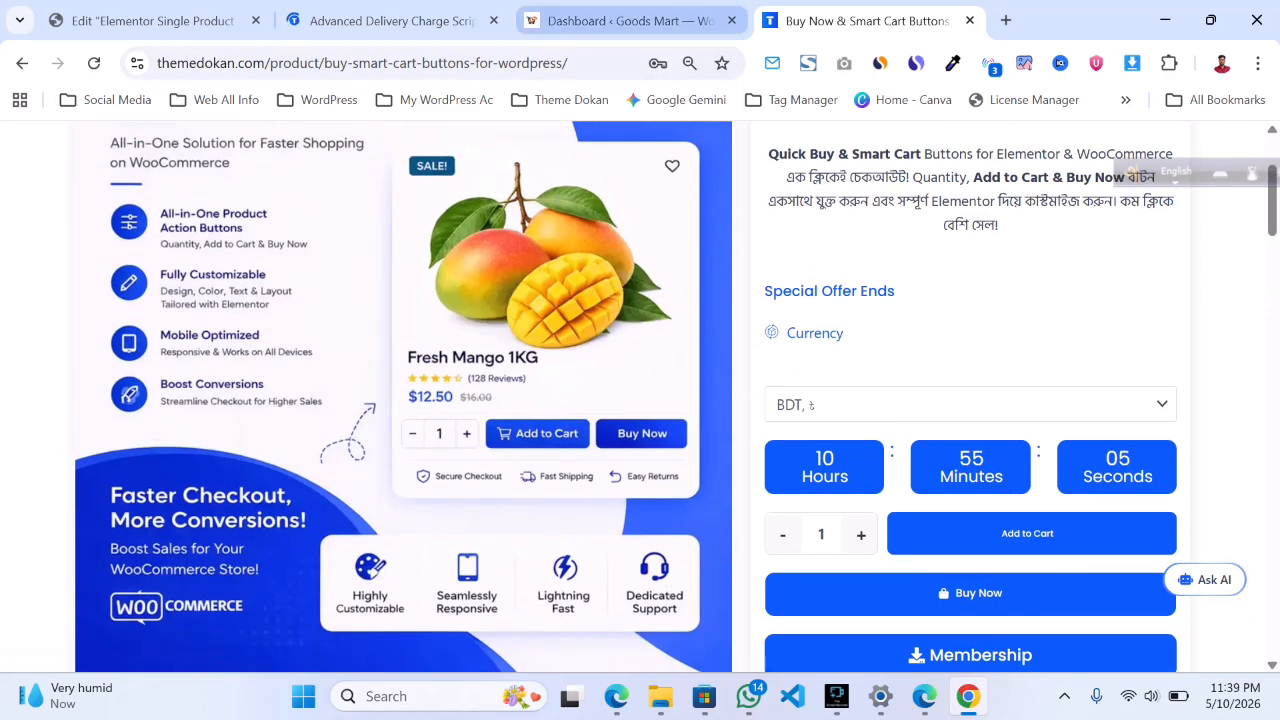
Open the plugin zip upload form in the Goods Mart WordPress admin
{"action": "left_click", "coordinate": [630, 20]}
{"action": "scroll", "coordinate": [60, 417], "scroll_direction": "down", "scroll_amount": 4}
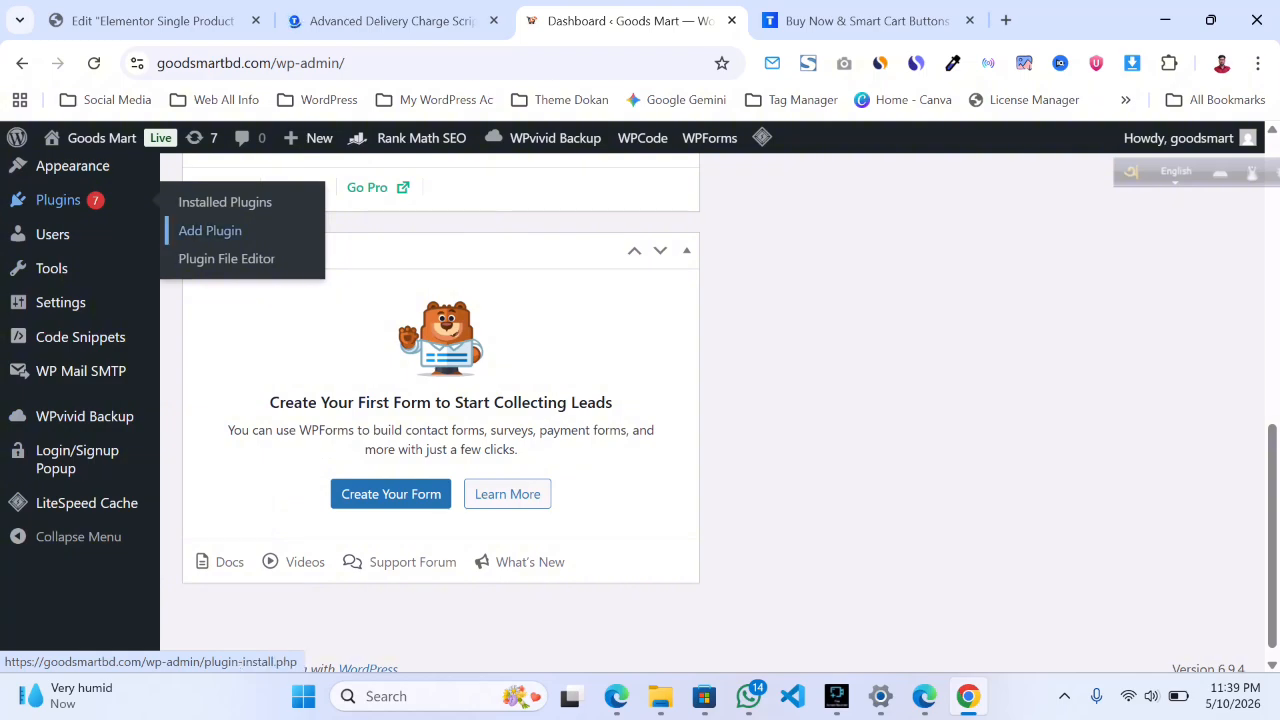
{"action": "left_click", "coordinate": [210, 230]}
{"action": "scroll", "coordinate": [226, 258], "scroll_direction": "up", "scroll_amount": 5}
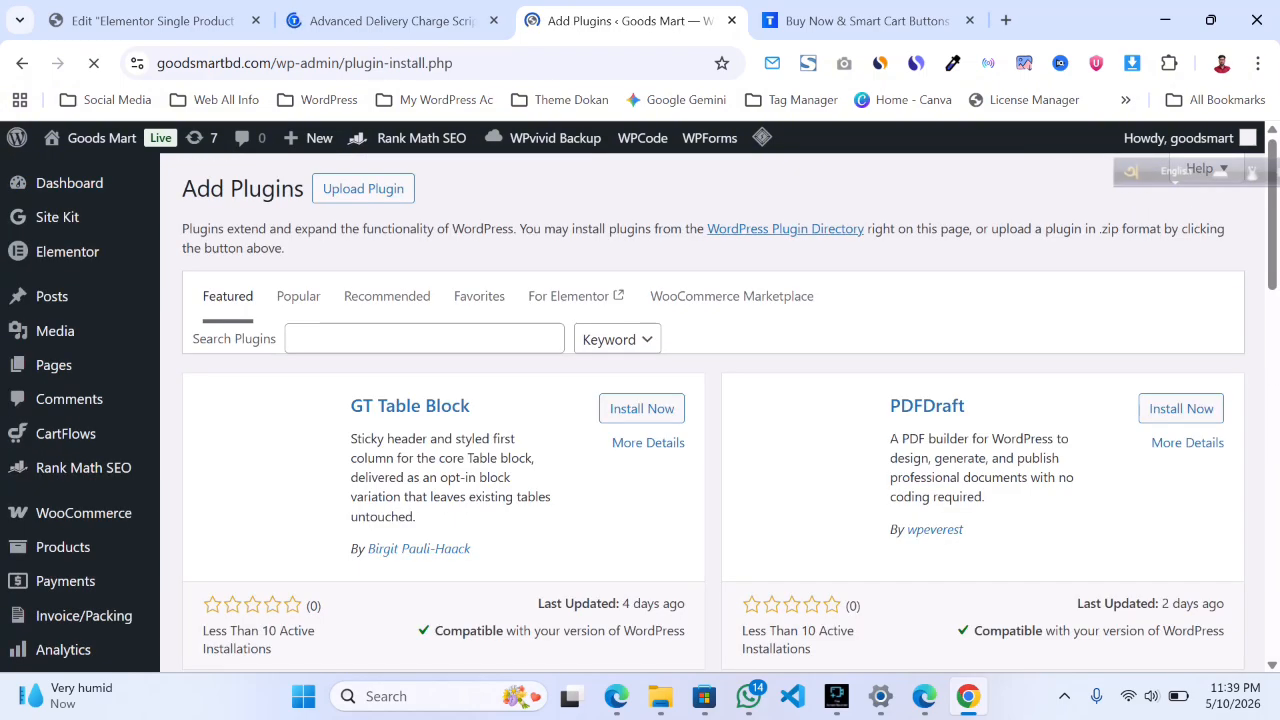
{"action": "left_click", "coordinate": [363, 189]}
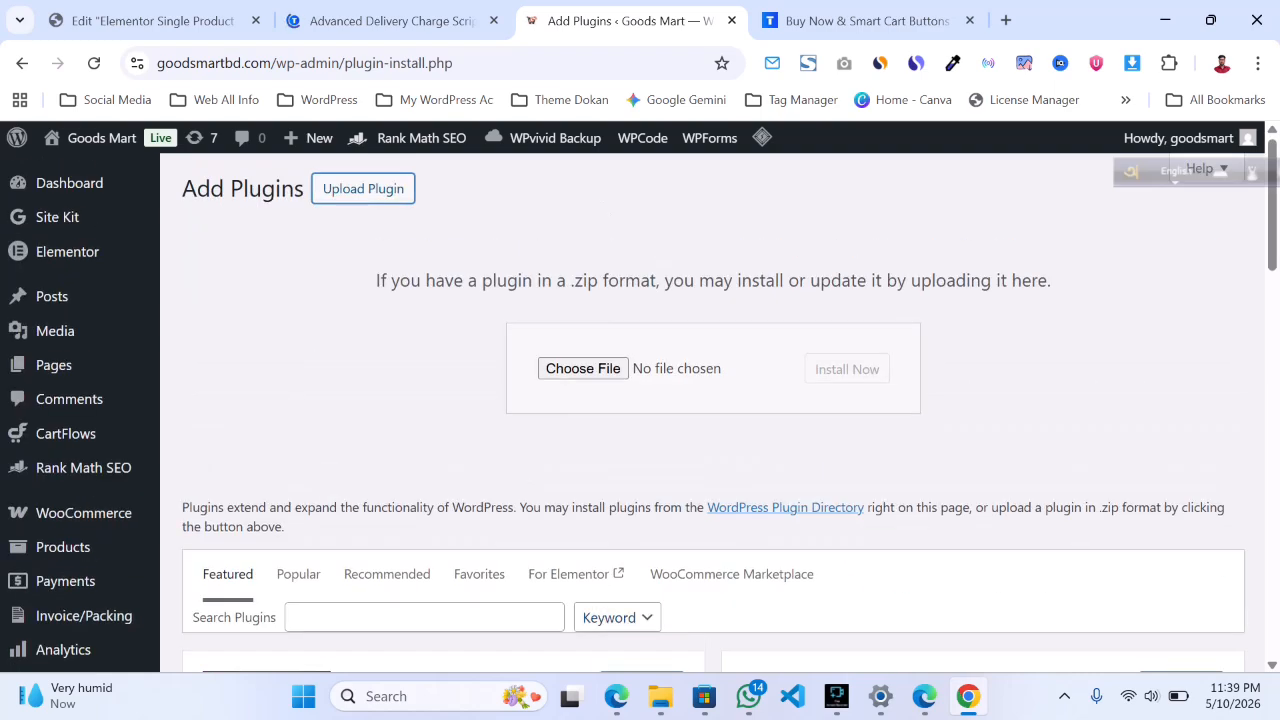
In the Elementor single product template, search the widgets for "co" and insert a new container between the short description and the WhatsApp button
{"action": "left_click", "coordinate": [150, 20]}
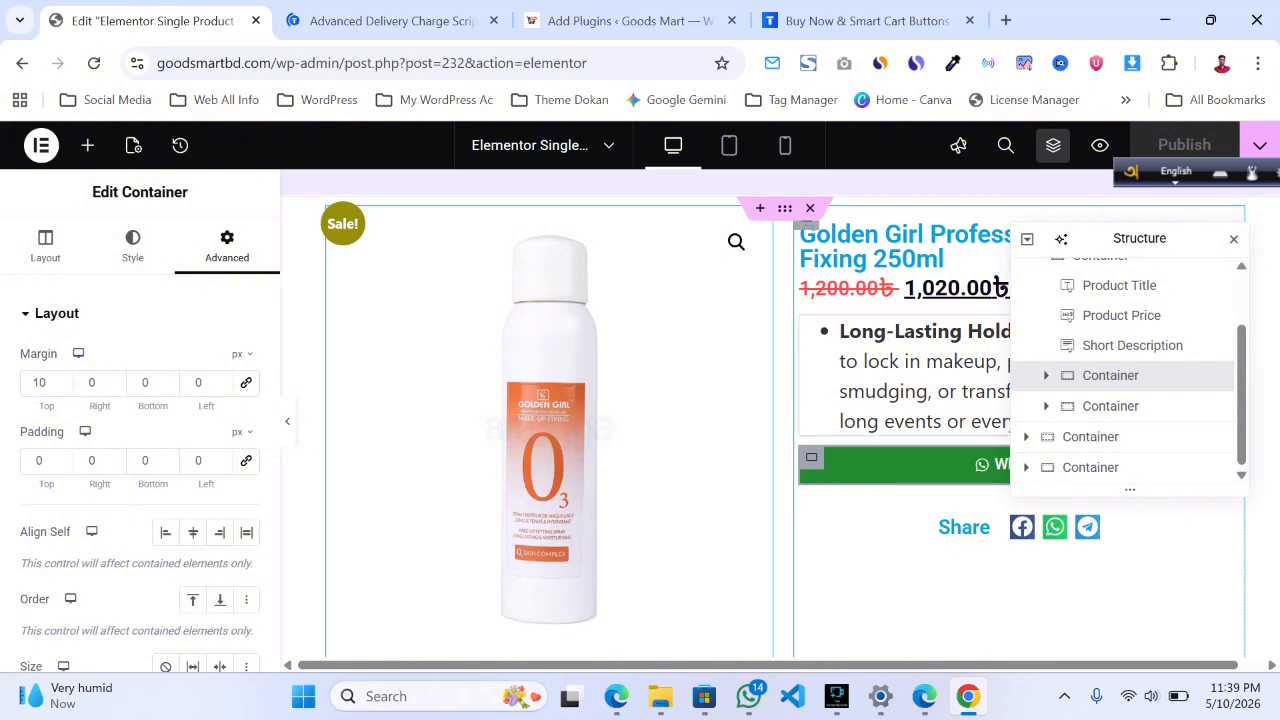
{"action": "left_click", "coordinate": [87, 145]}
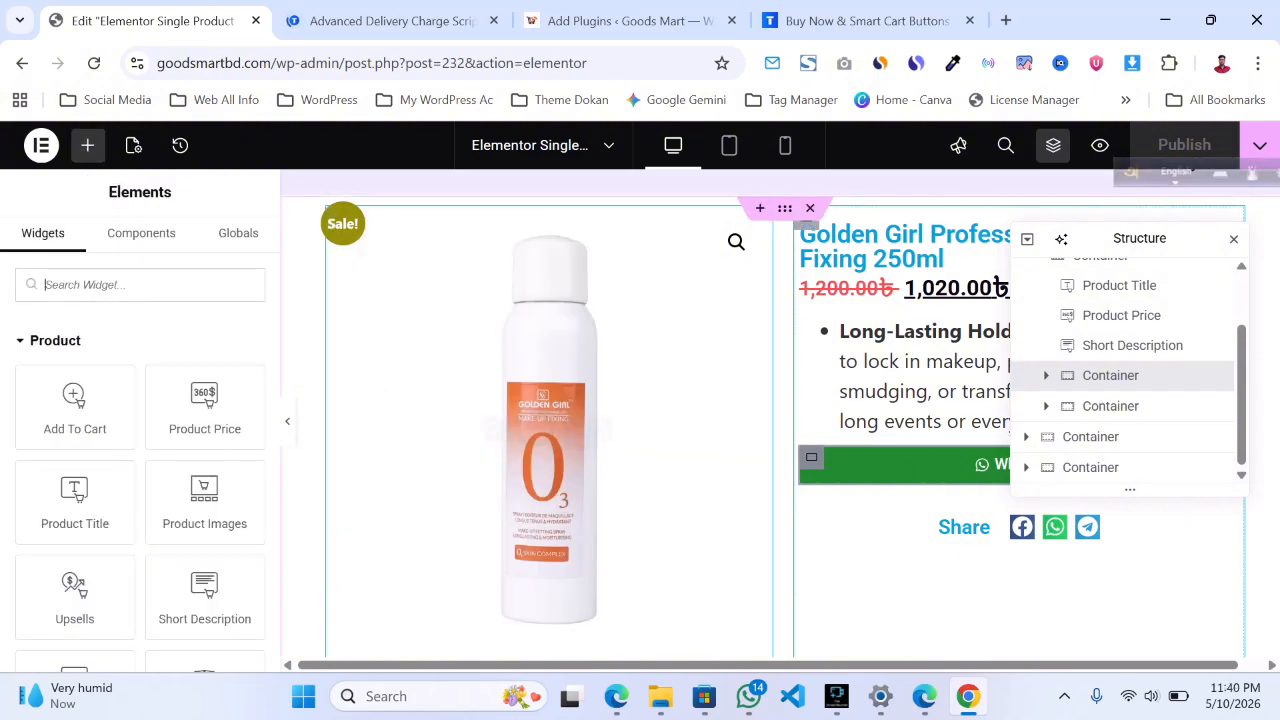
{"action": "left_click", "coordinate": [811, 457]}
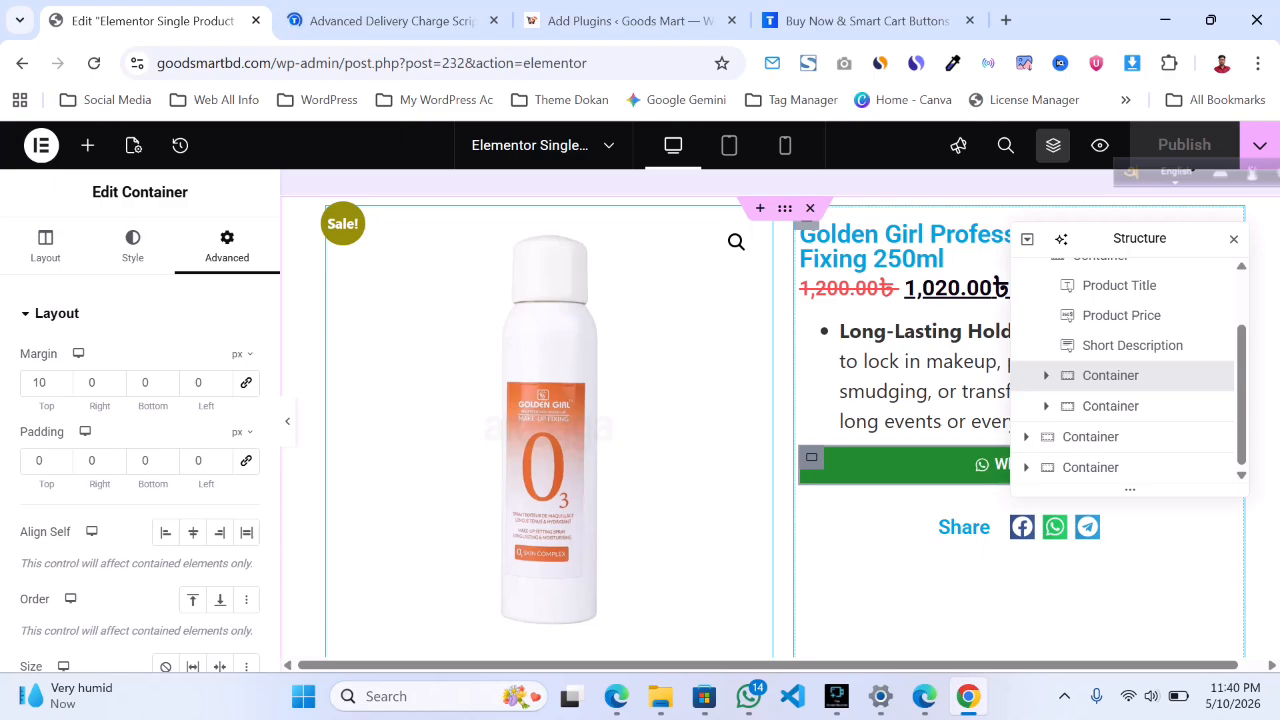
{"action": "left_click", "coordinate": [87, 145]}
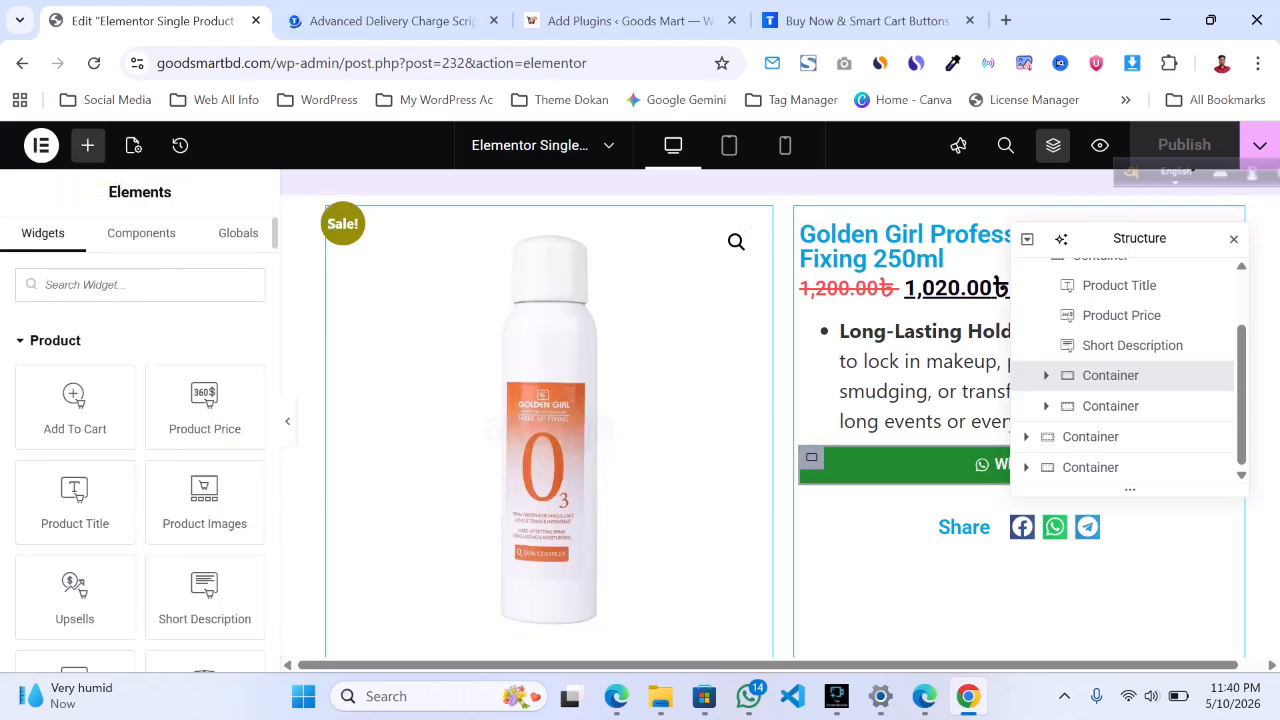
{"action": "type", "text": "co"}
{"action": "left_click_drag", "start_coordinate": [75, 355], "coordinate": [878, 440]}
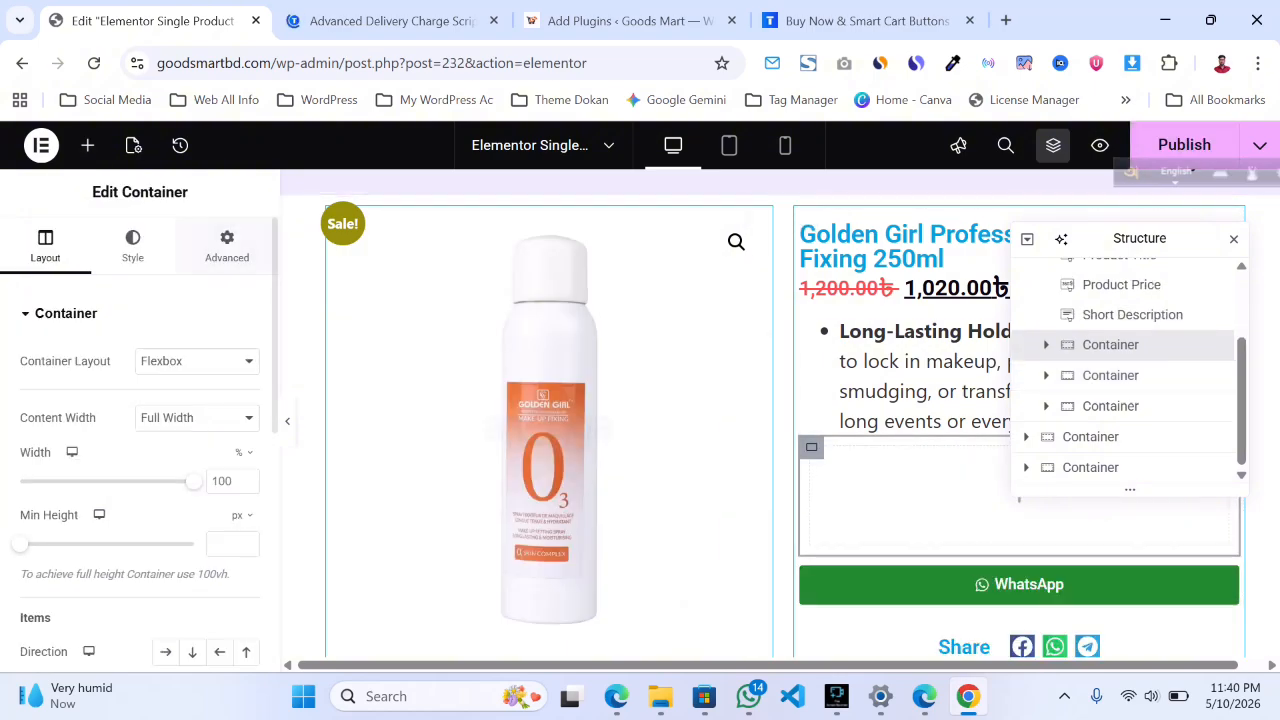
Search the widgets for "add", place the Add to Cart ThemeDokan widget in the new container, and close the Structure navigator
{"action": "left_click", "coordinate": [41, 145]}
{"action": "left_click", "coordinate": [87, 145]}
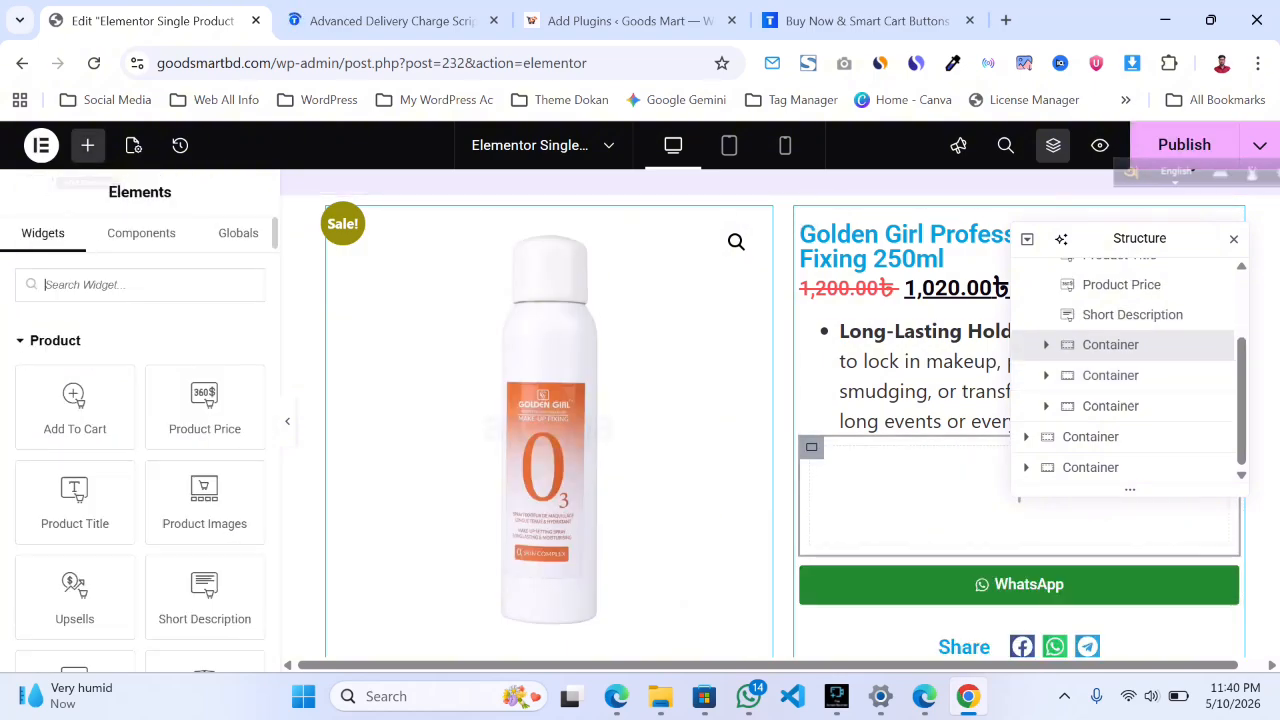
{"action": "type", "text": "add"}
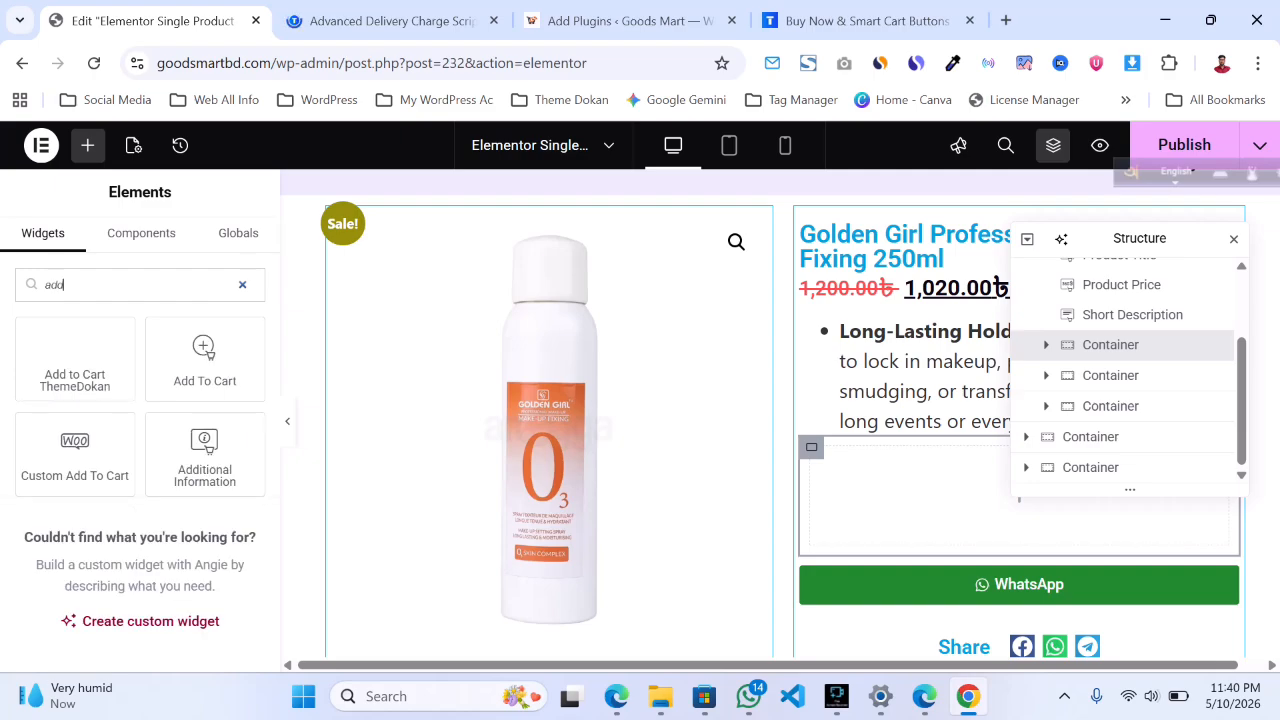
{"action": "left_click_drag", "start_coordinate": [75, 358], "coordinate": [880, 500]}
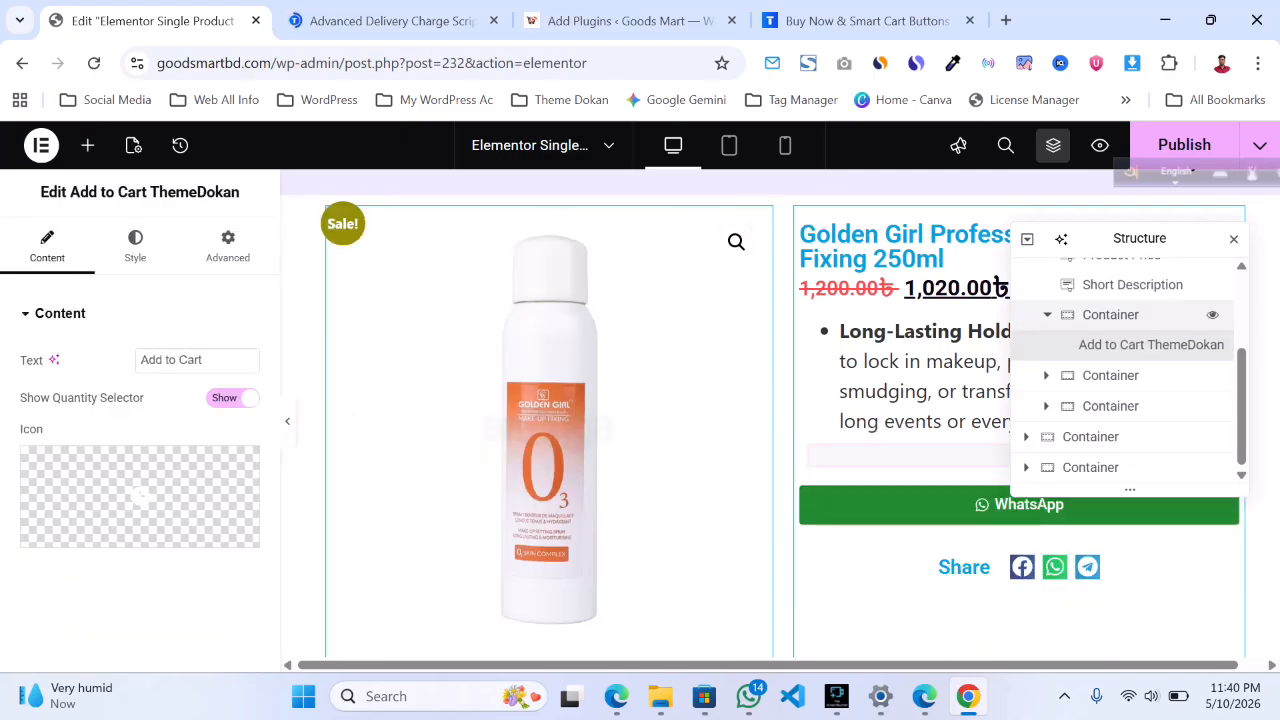
{"action": "left_click", "coordinate": [1233, 239]}
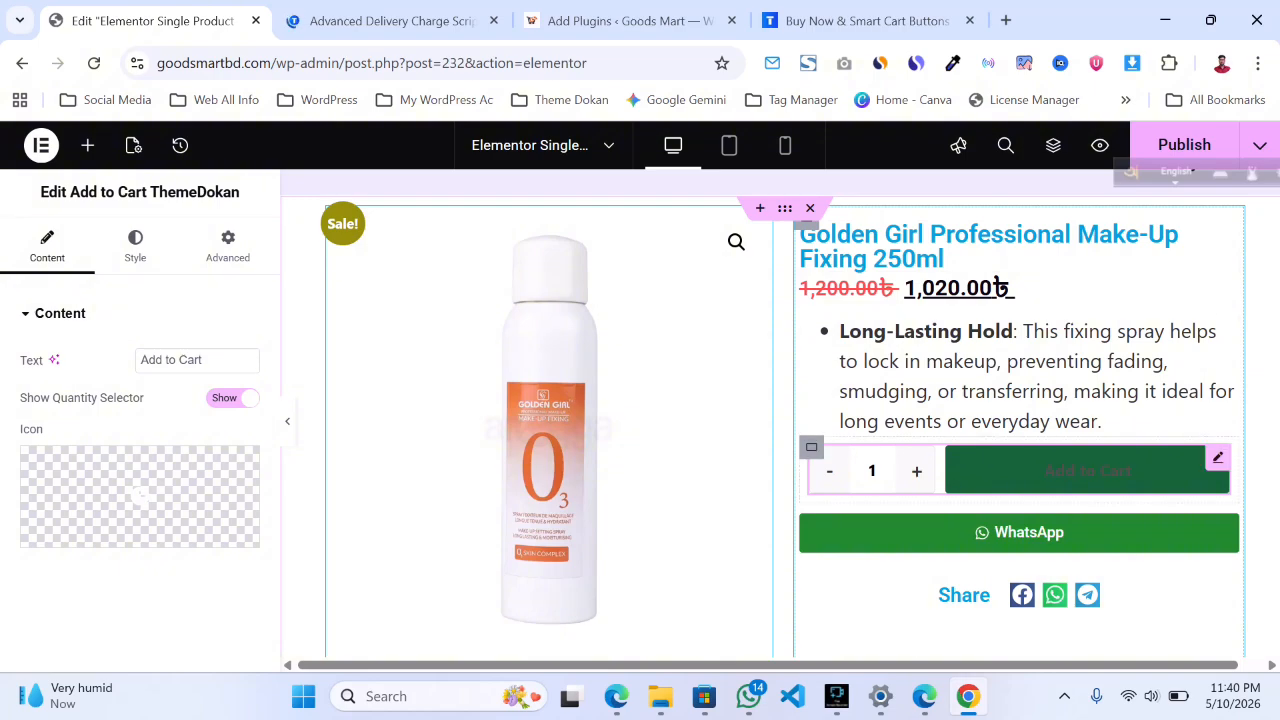
Give the Add to Cart button the light blue global background color and set its text color to #FFFFFF
{"action": "left_click", "coordinate": [135, 245]}
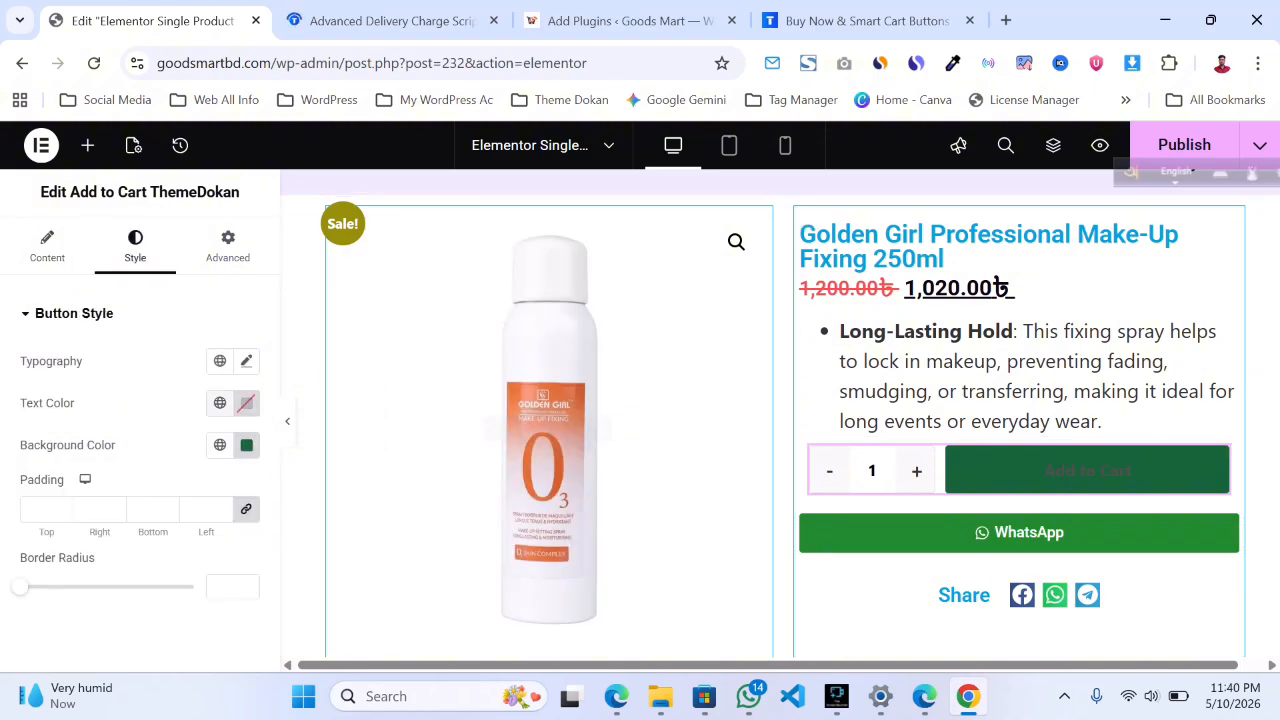
{"action": "left_click", "coordinate": [220, 445]}
{"action": "left_click", "coordinate": [60, 280]}
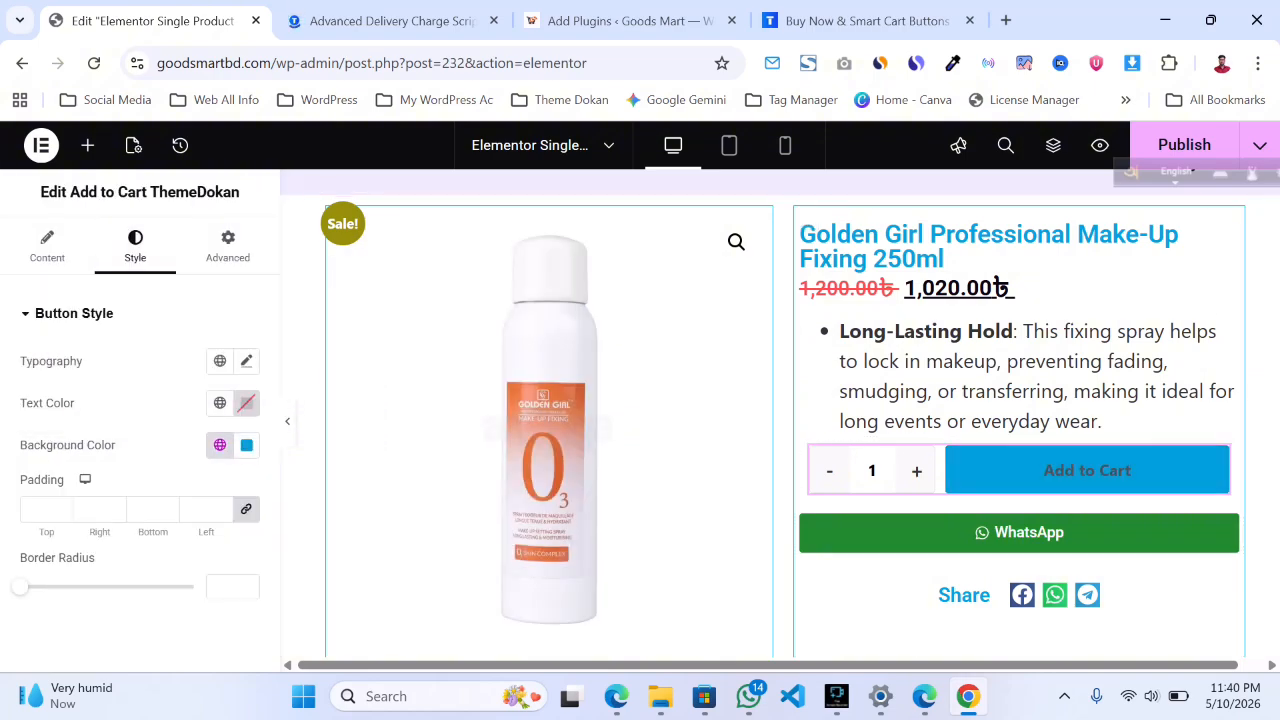
{"action": "left_click", "coordinate": [246, 403]}
{"action": "type", "text": "#FFFFFF"}
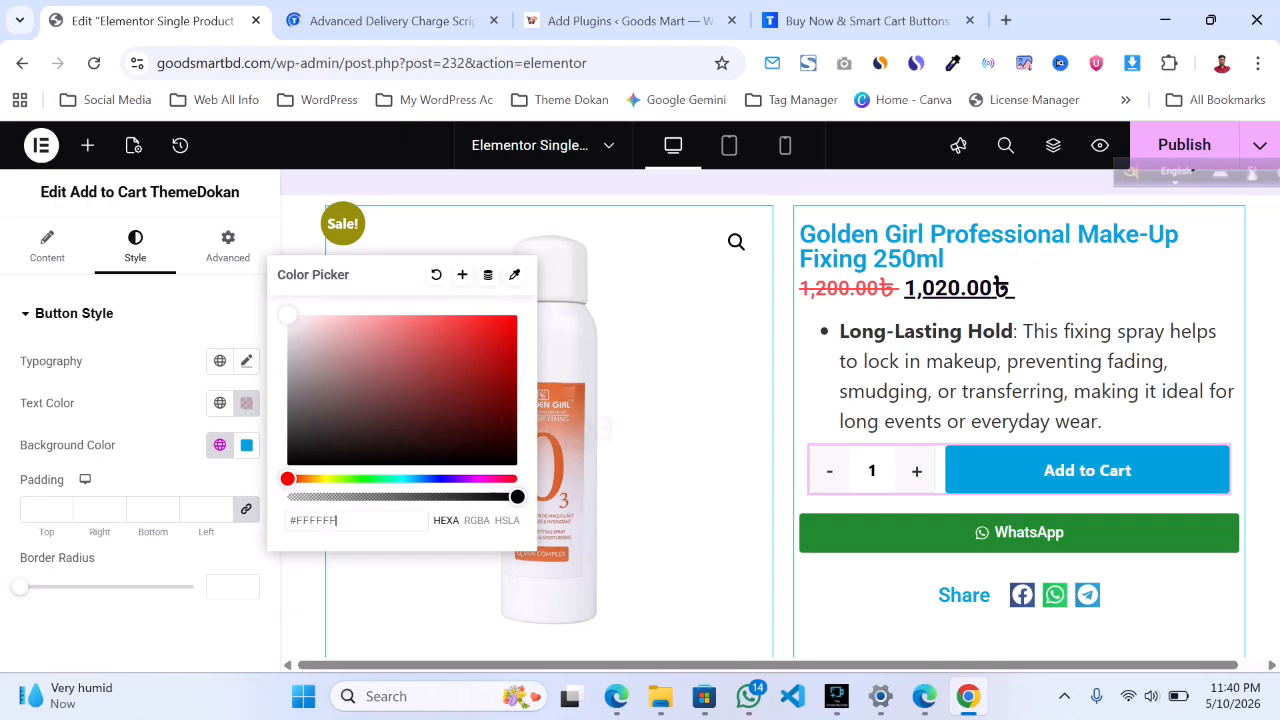
{"action": "left_click", "coordinate": [246, 403]}
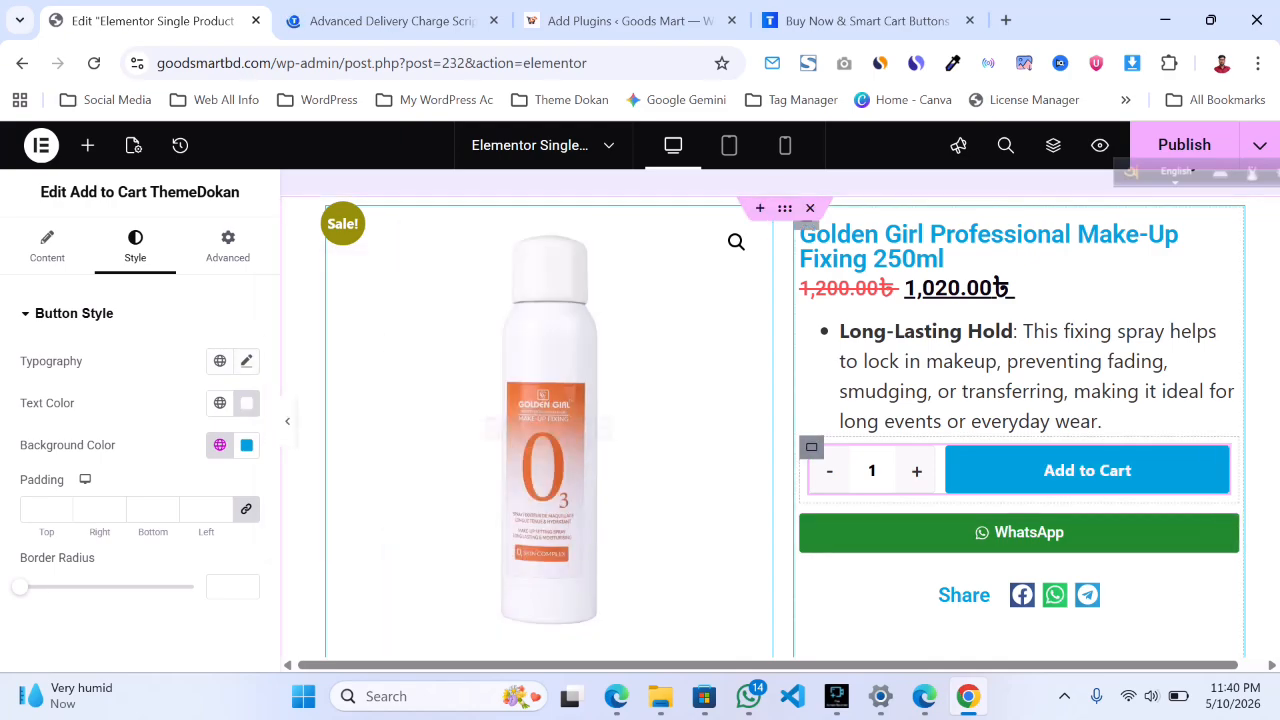
Duplicate the Add to Cart container and delete the Add to Cart widget from the copy
{"action": "left_click", "coordinate": [811, 447]}
{"action": "right_click", "coordinate": [811, 447]}
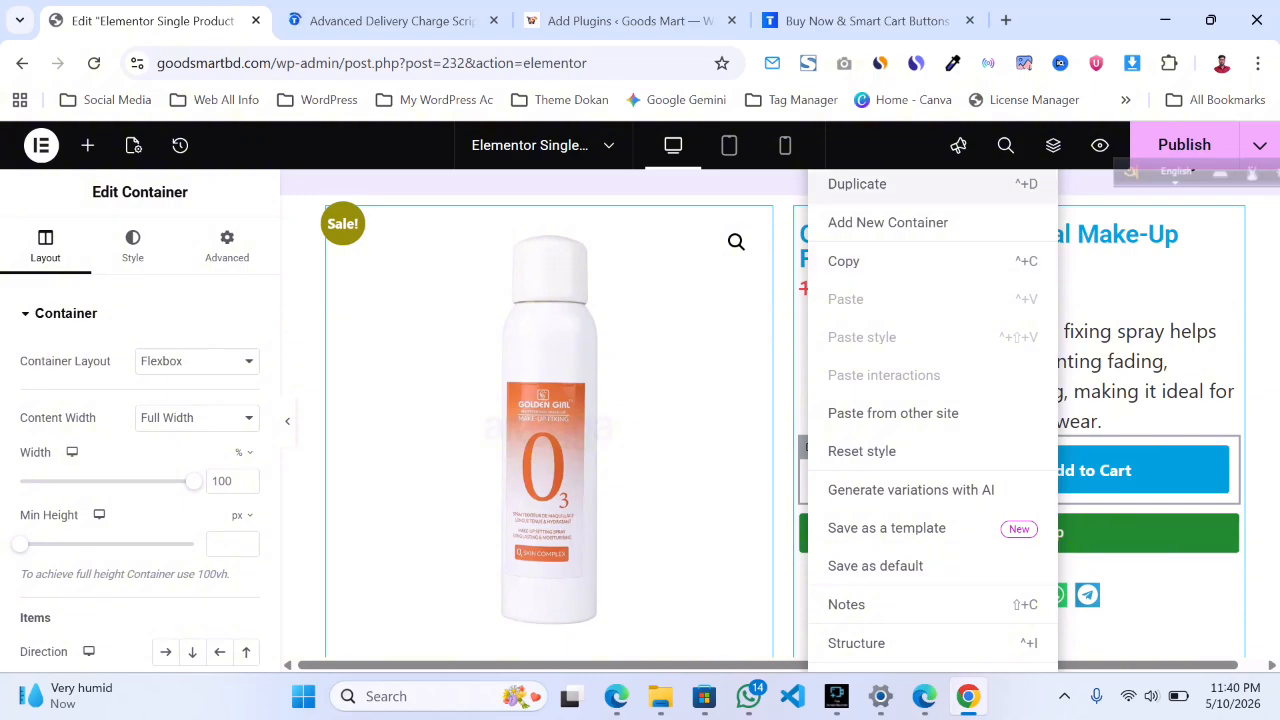
{"action": "left_click", "coordinate": [857, 184]}
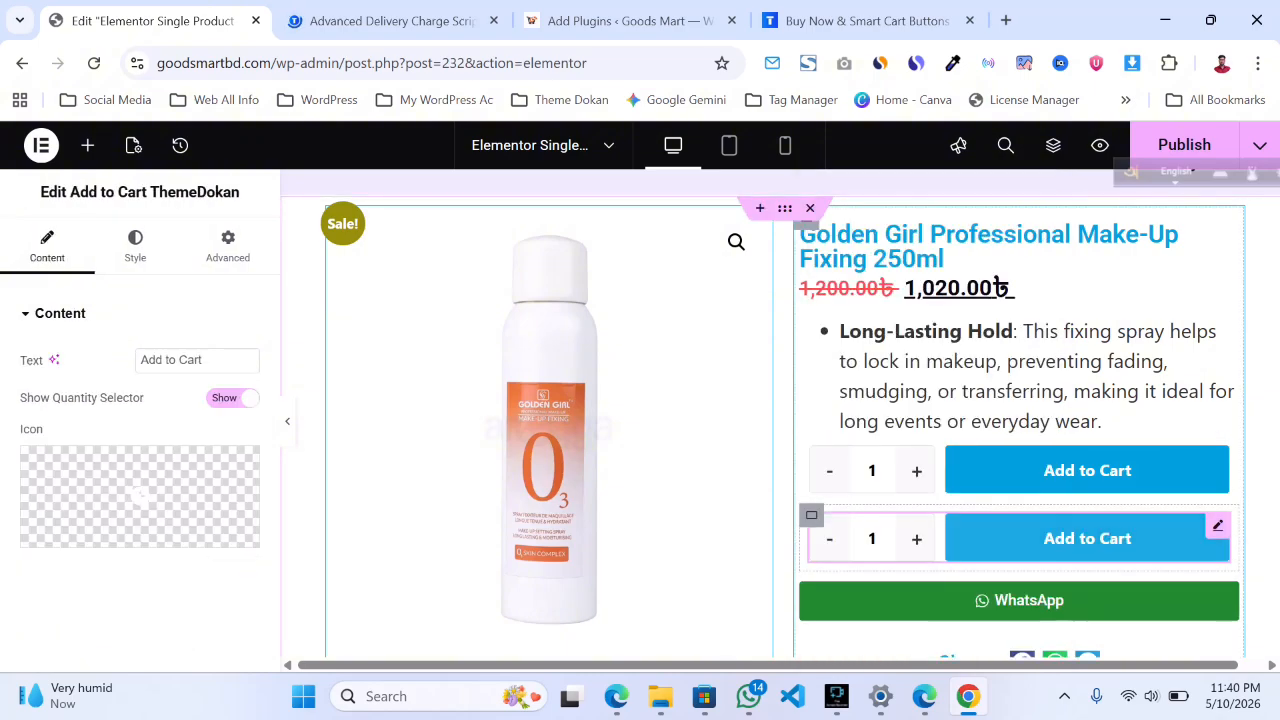
{"action": "right_click", "coordinate": [886, 538]}
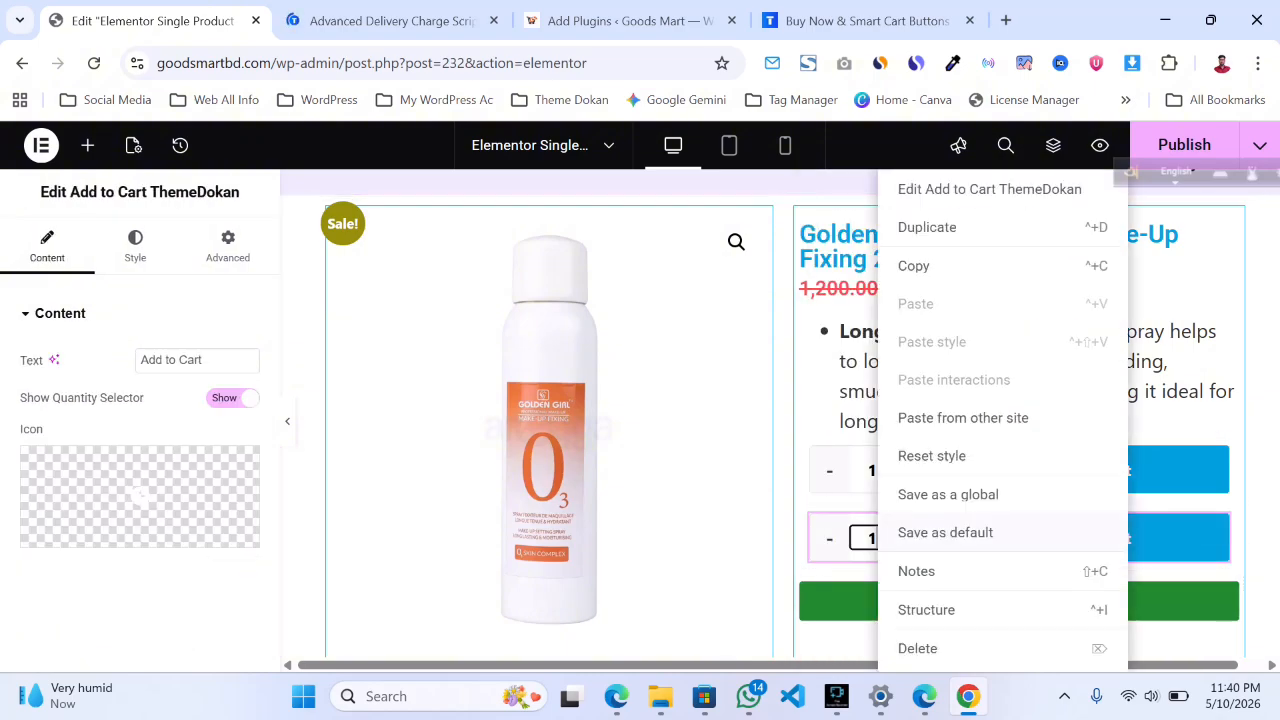
{"action": "left_click", "coordinate": [917, 646]}
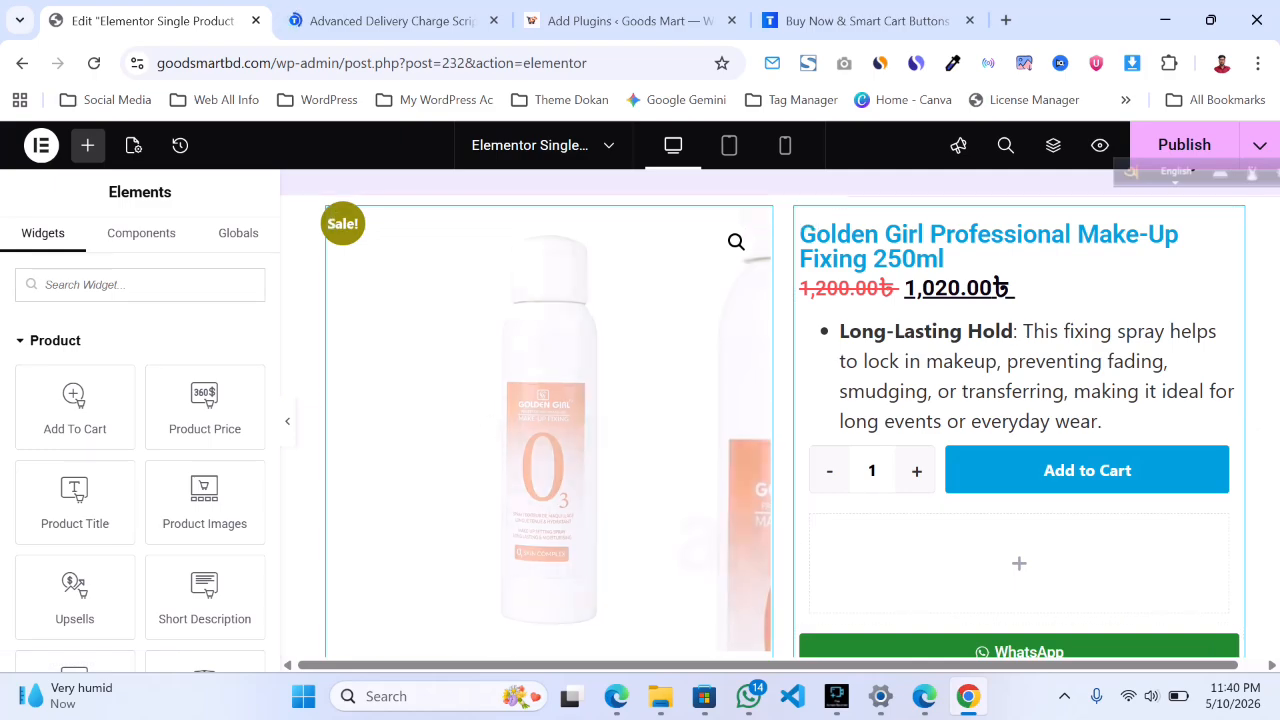
Search the widgets for "buy" and place the Buy Now ThemeDokan widget in the empty container below Add to Cart
{"action": "type", "text": "v"}
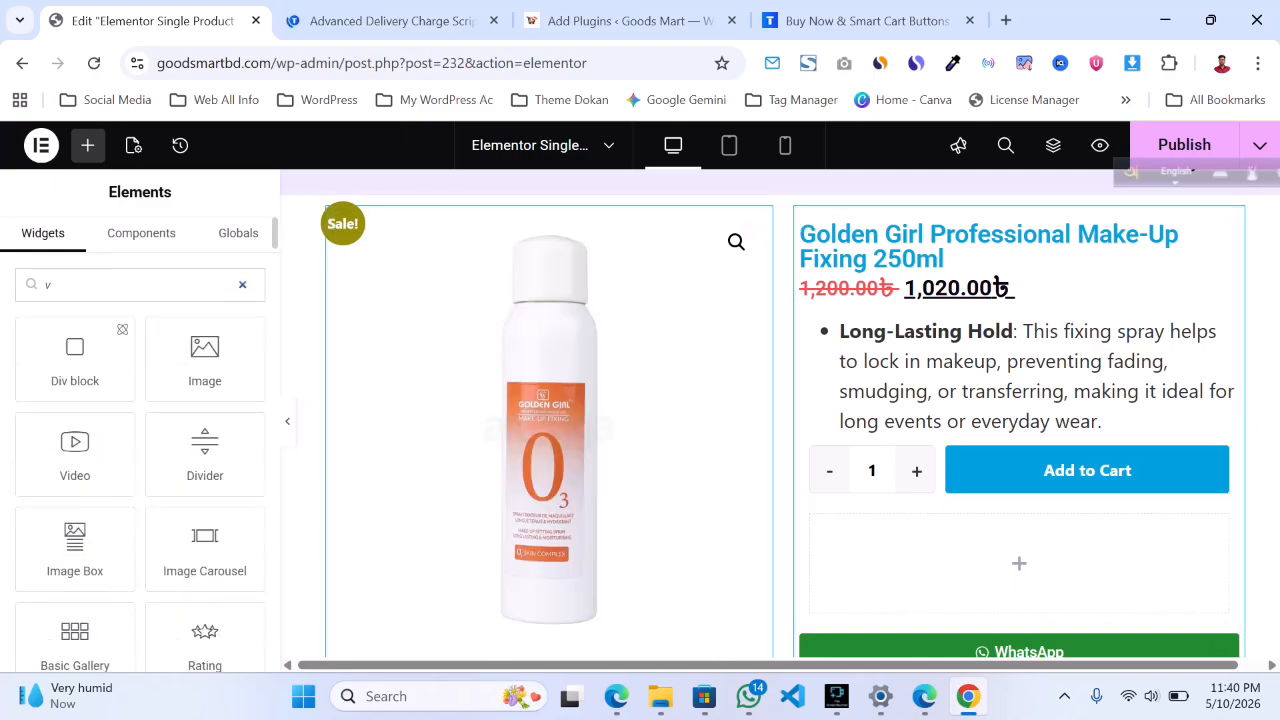
{"action": "key", "text": "BackSpace"}
{"action": "type", "text": "bu"}
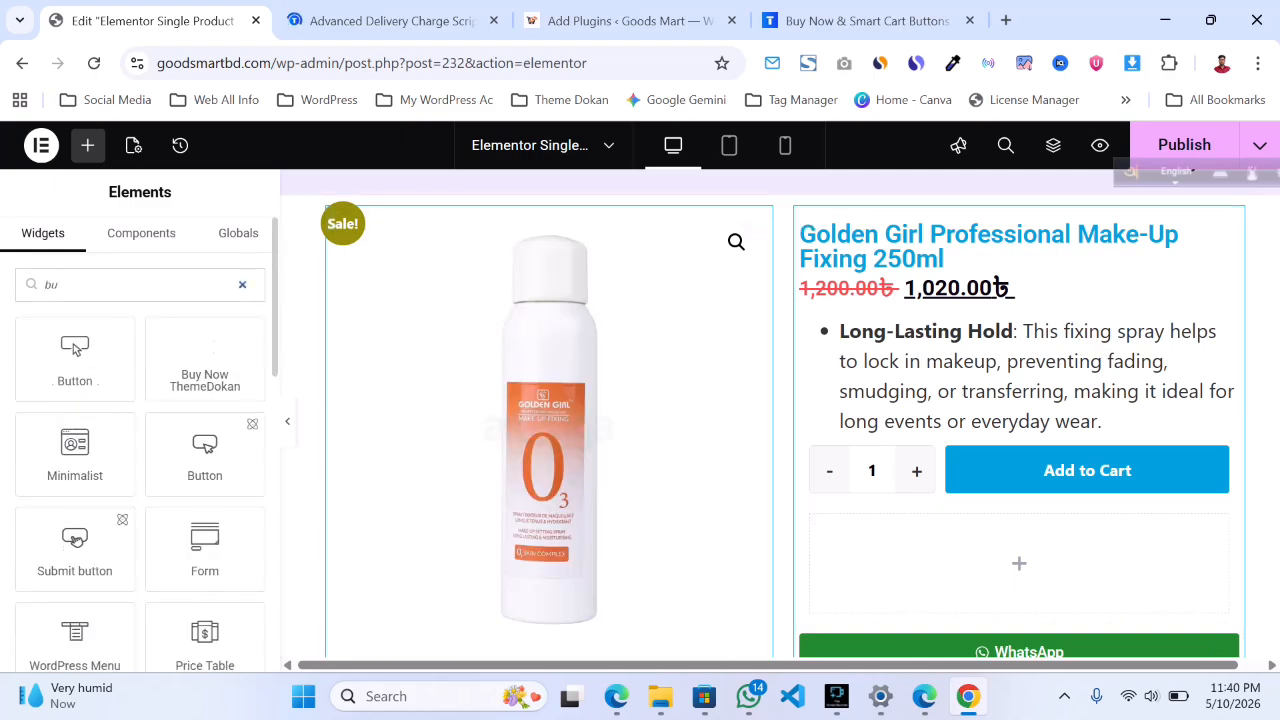
{"action": "key", "text": "BackSpace"}
{"action": "type", "text": "uy"}
{"action": "left_click_drag", "start_coordinate": [75, 358], "coordinate": [1020, 545]}
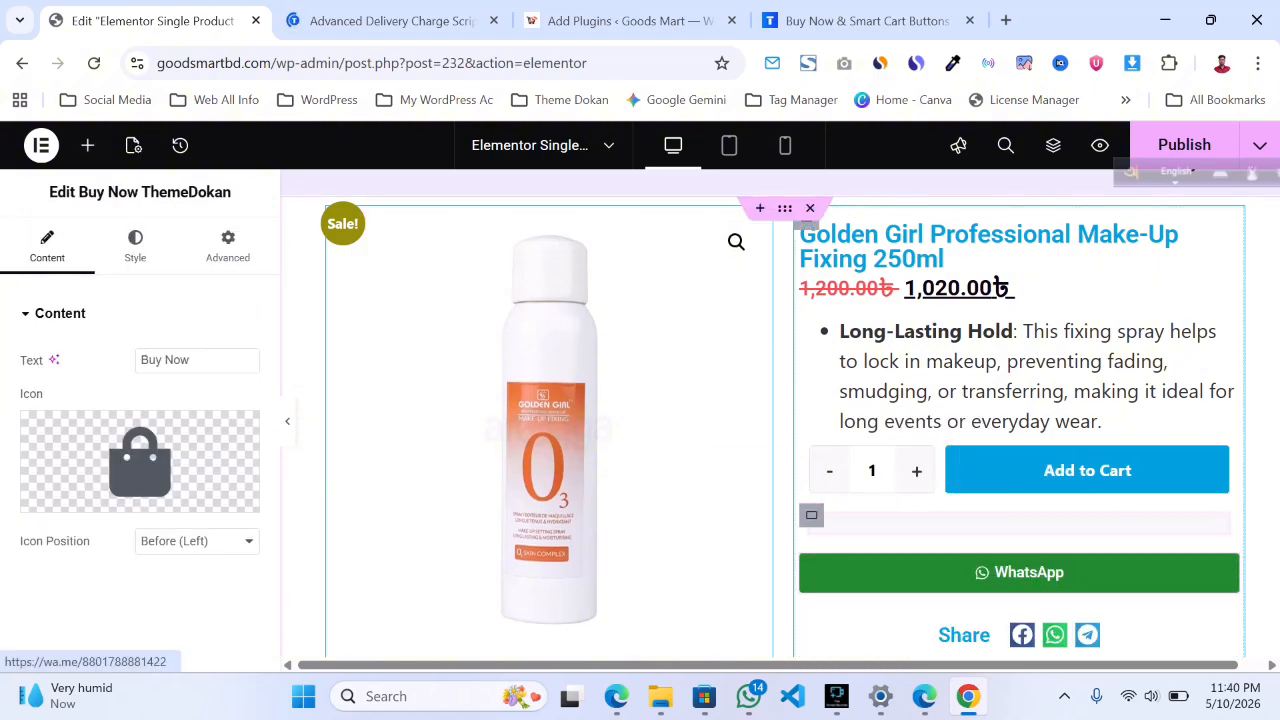
{"action": "scroll", "coordinate": [1020, 480], "scroll_direction": "down", "scroll_amount": 1}
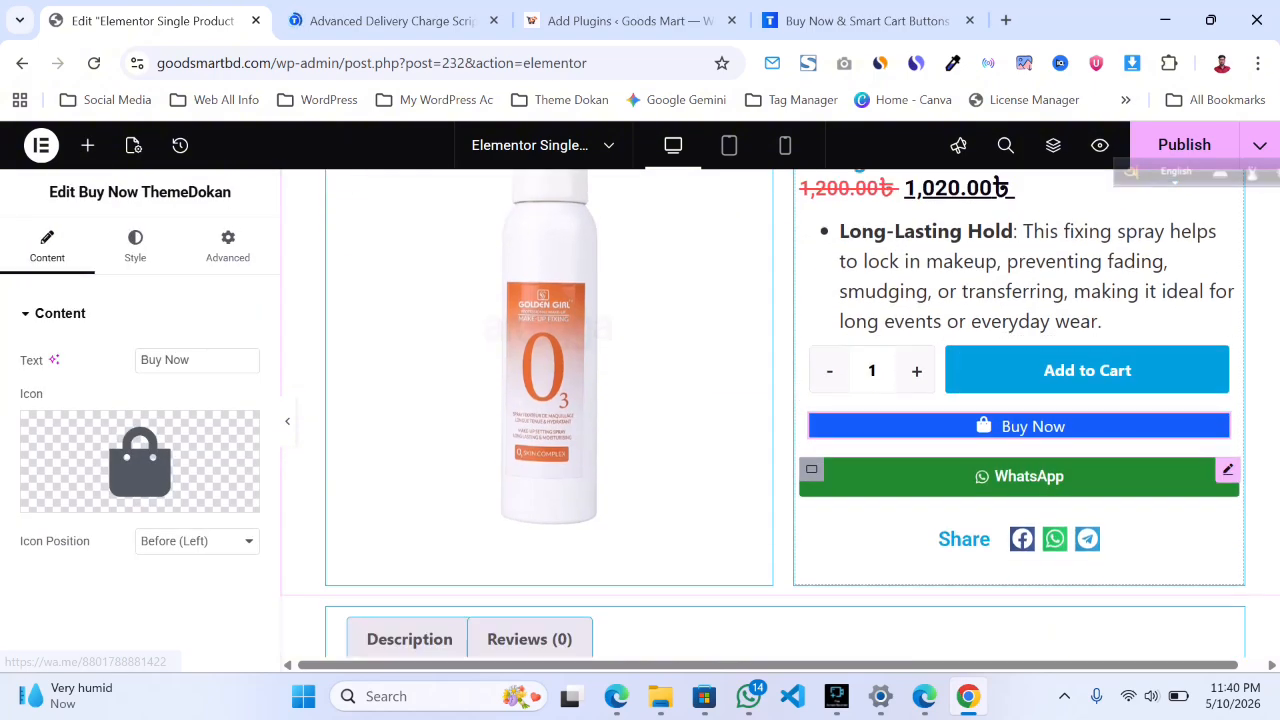
Set the icon size of the Buy Now button to 13 in its style settings
{"action": "left_click", "coordinate": [135, 246]}
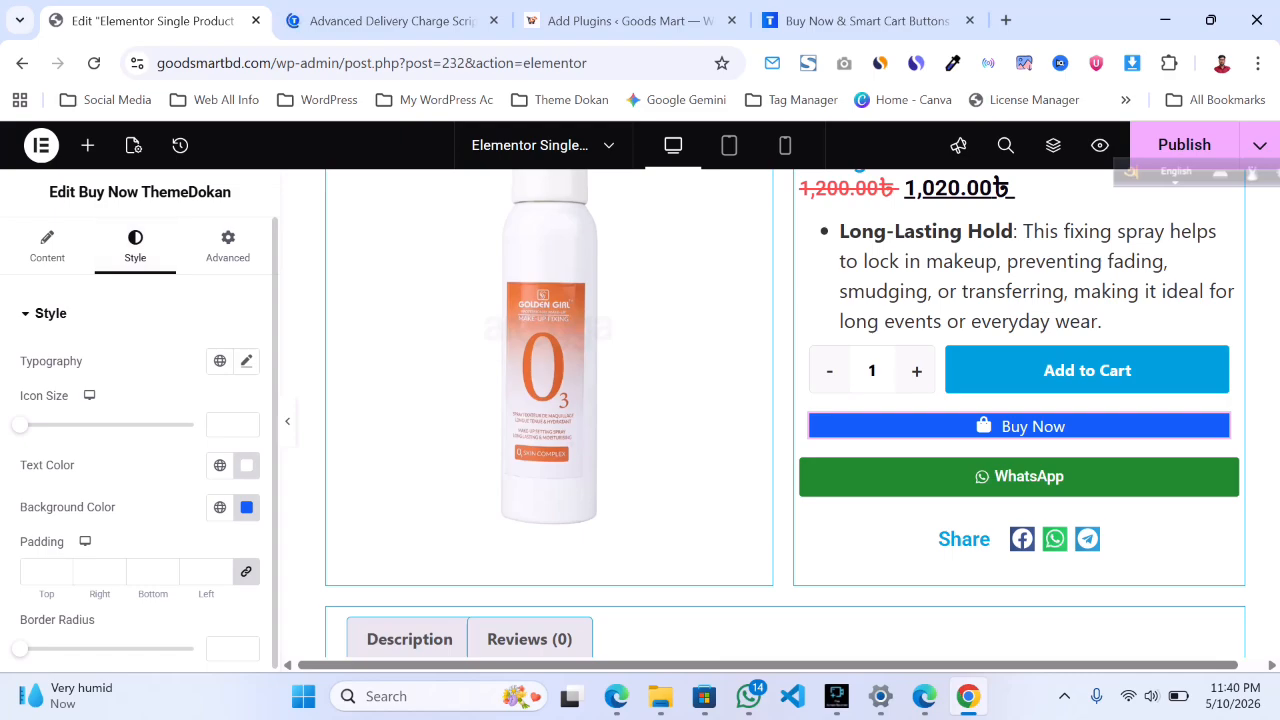
{"action": "type", "text": "10"}
{"action": "key", "text": "Up"}
{"action": "key", "text": "Up"}
{"action": "key", "text": "Up"}
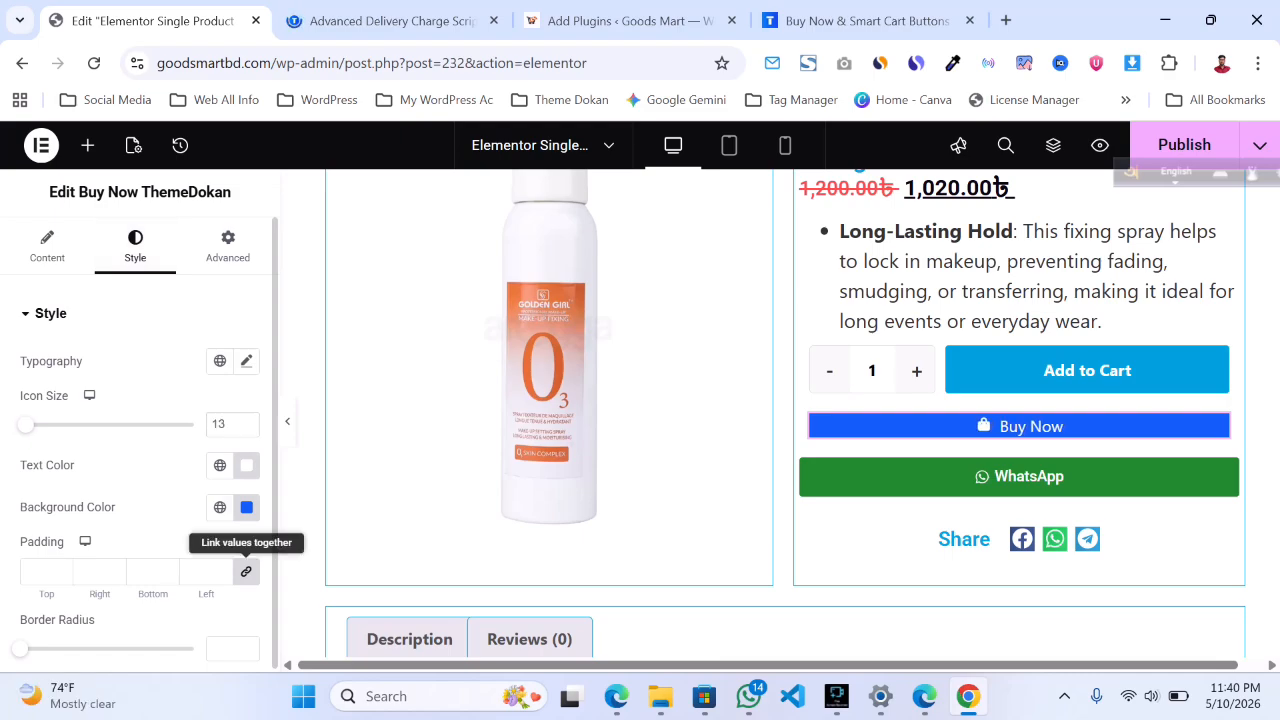
{"action": "left_click", "coordinate": [246, 571]}
{"action": "type", "text": "7"}
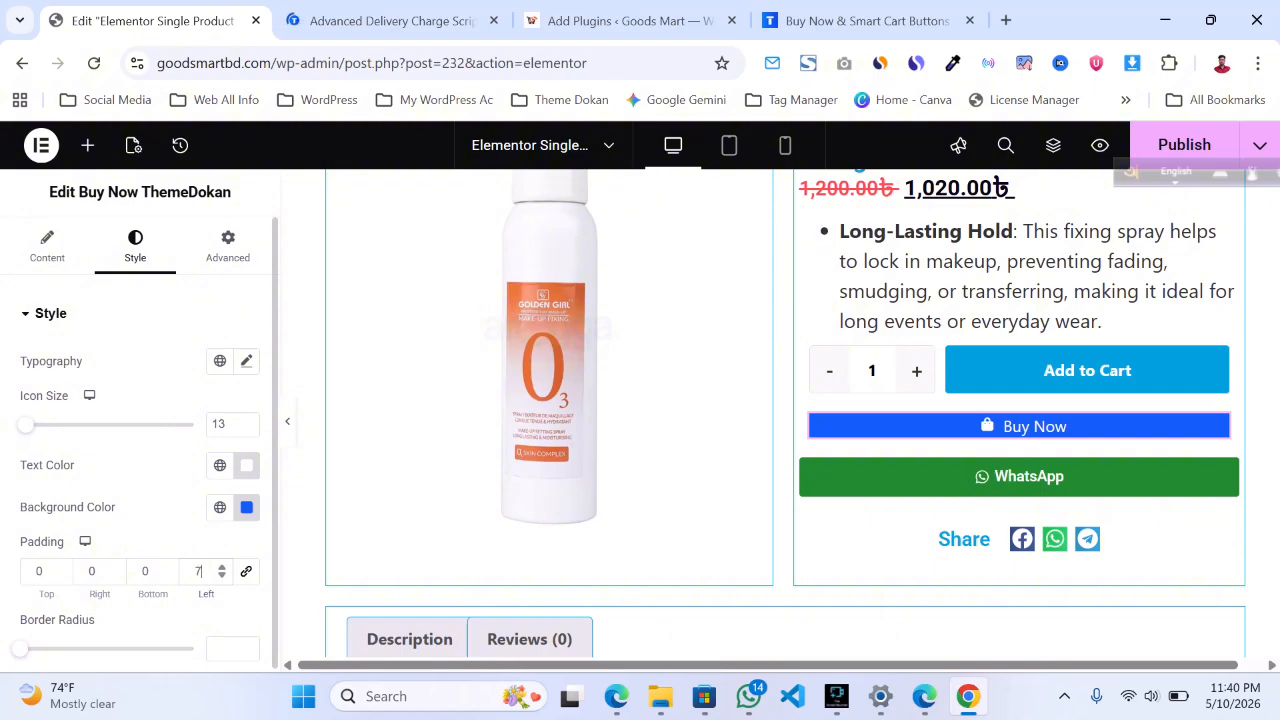
{"action": "key", "text": "Down"}
{"action": "key", "text": "Down"}
{"action": "key", "text": "Down"}
{"action": "key", "text": "Down"}
{"action": "key", "text": "Down"}
{"action": "key", "text": "Down"}
{"action": "key", "text": "Down"}
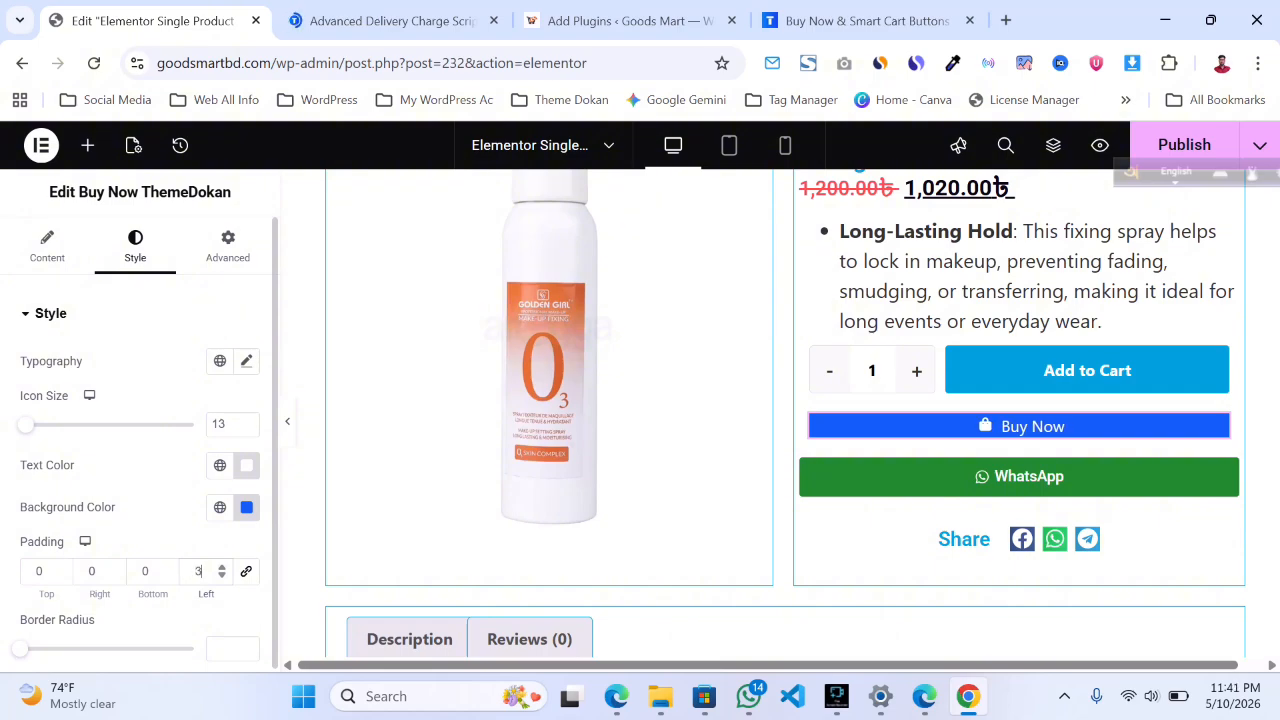
{"action": "left_click", "coordinate": [246, 571]}
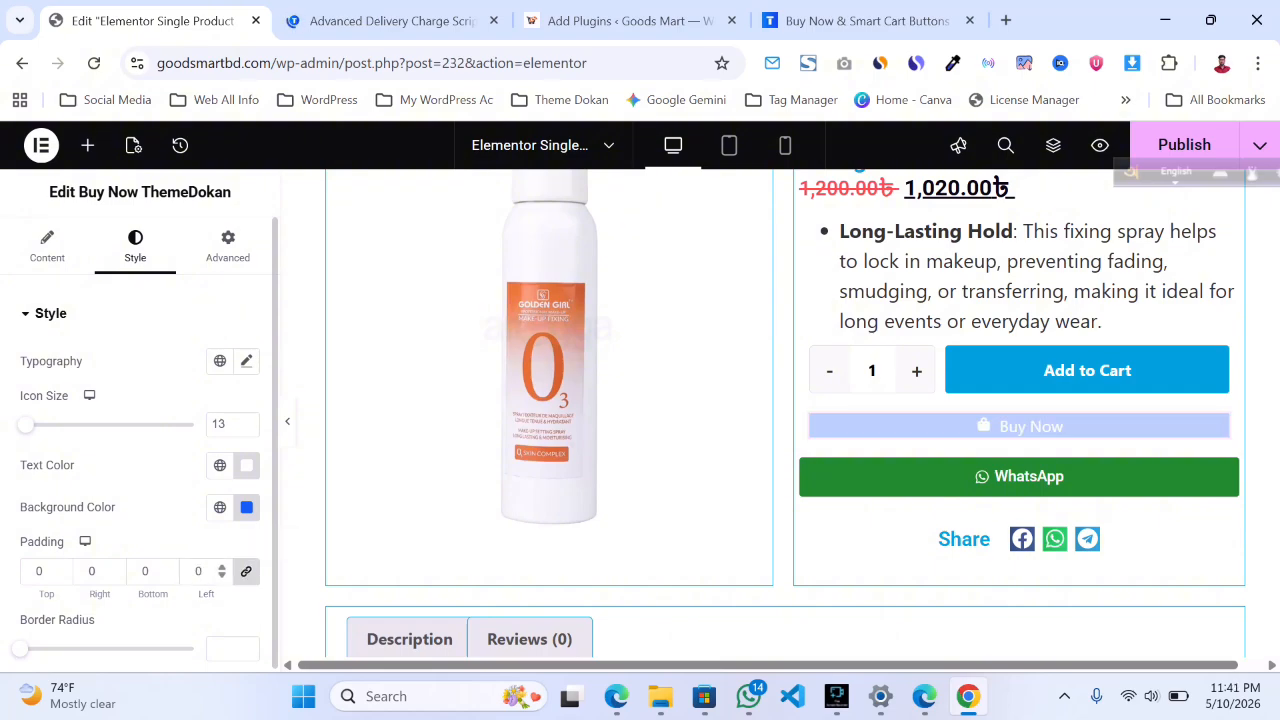
Set the Buy Now button's padding to 5 on all four sides and its border radius to 5
{"action": "key", "text": "Up"}
{"action": "key", "text": "Up"}
{"action": "key", "text": "Up"}
{"action": "key", "text": "Up"}
{"action": "key", "text": "Up"}
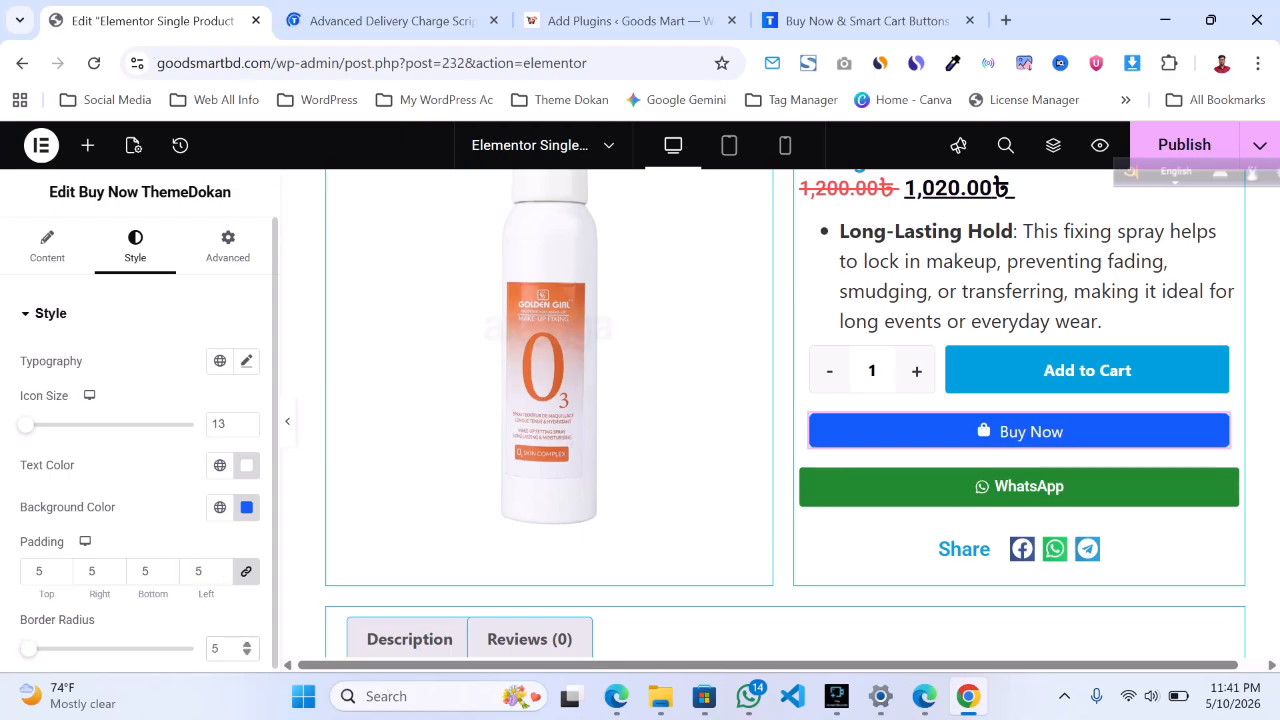
Set the Add to Cart button's padding to 0 on all sides and its border radius to 17
{"action": "left_click", "coordinate": [1220, 357]}
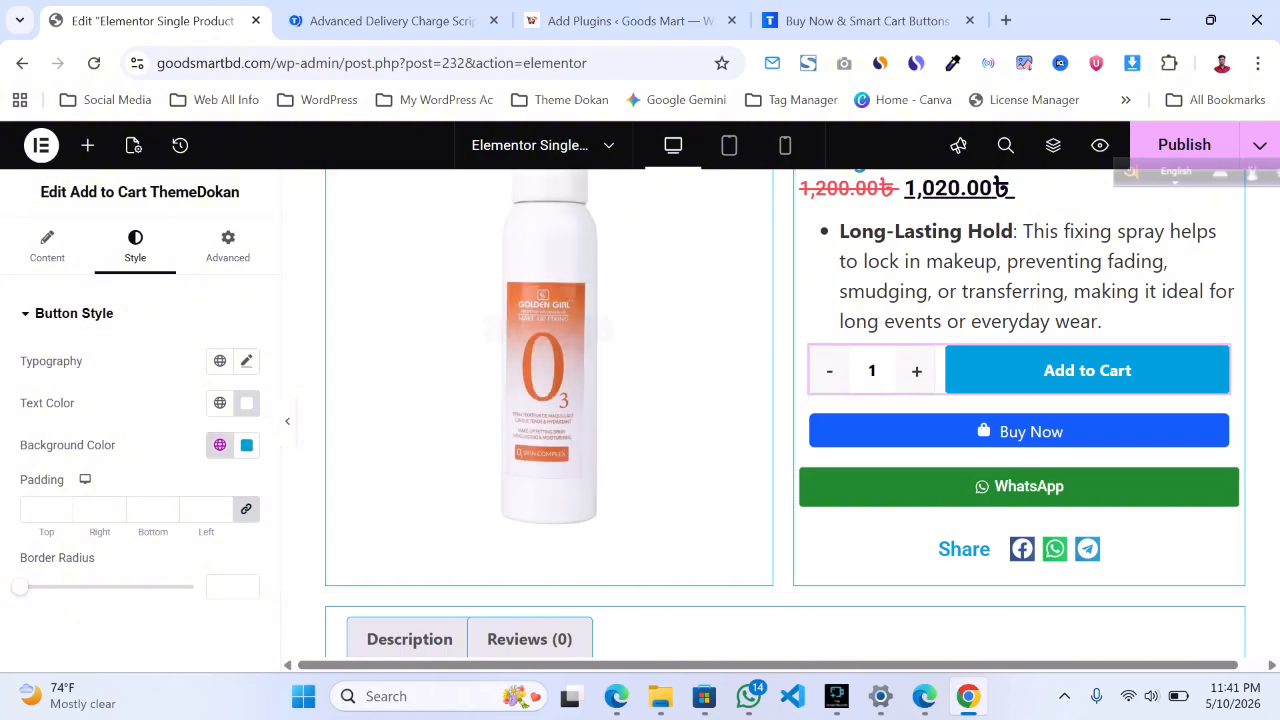
{"action": "left_click", "coordinate": [246, 508]}
{"action": "key", "text": "BackSpace"}
{"action": "type", "text": "15"}
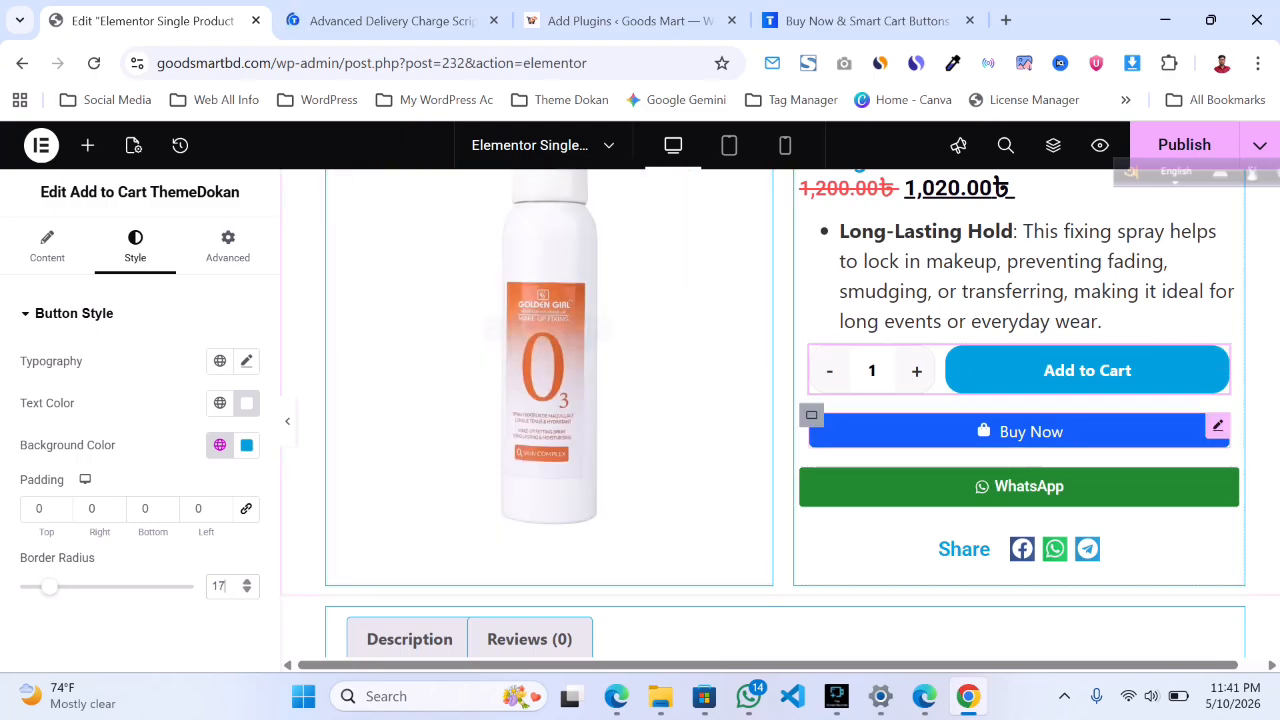
Set the typography size of the Buy Now button to 15 px
{"action": "left_click", "coordinate": [1031, 431]}
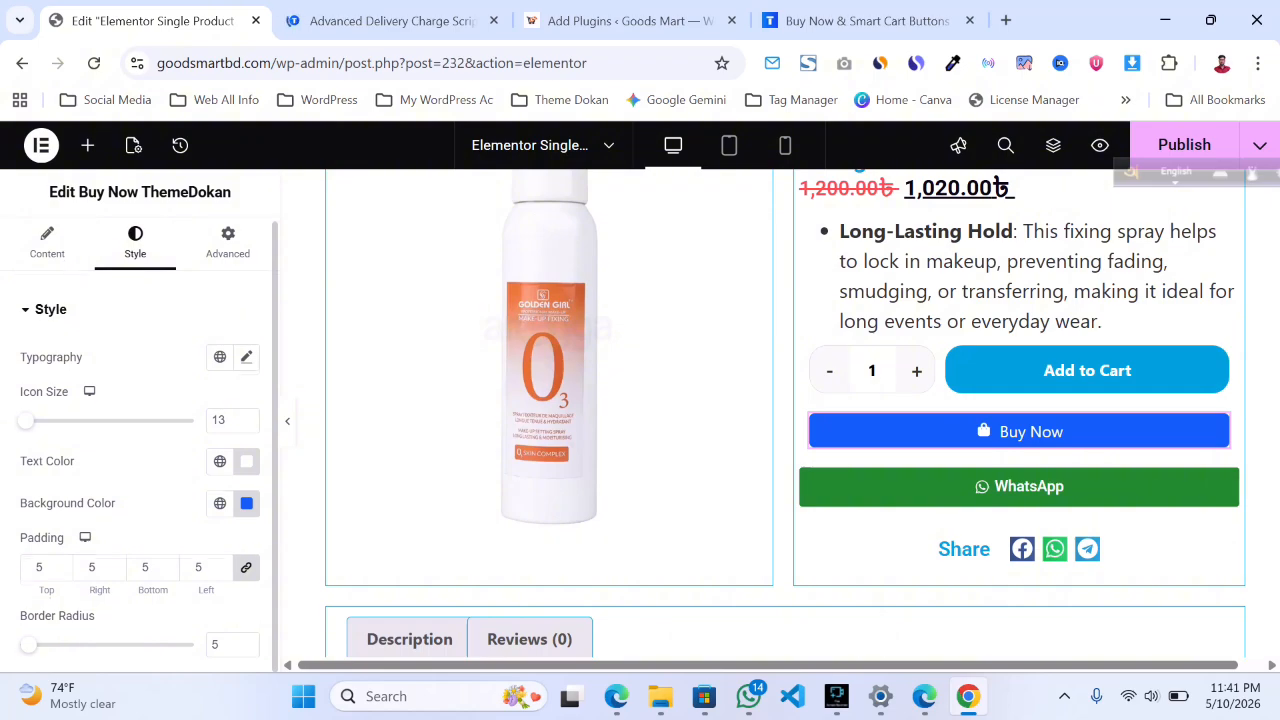
{"action": "left_click", "coordinate": [246, 360]}
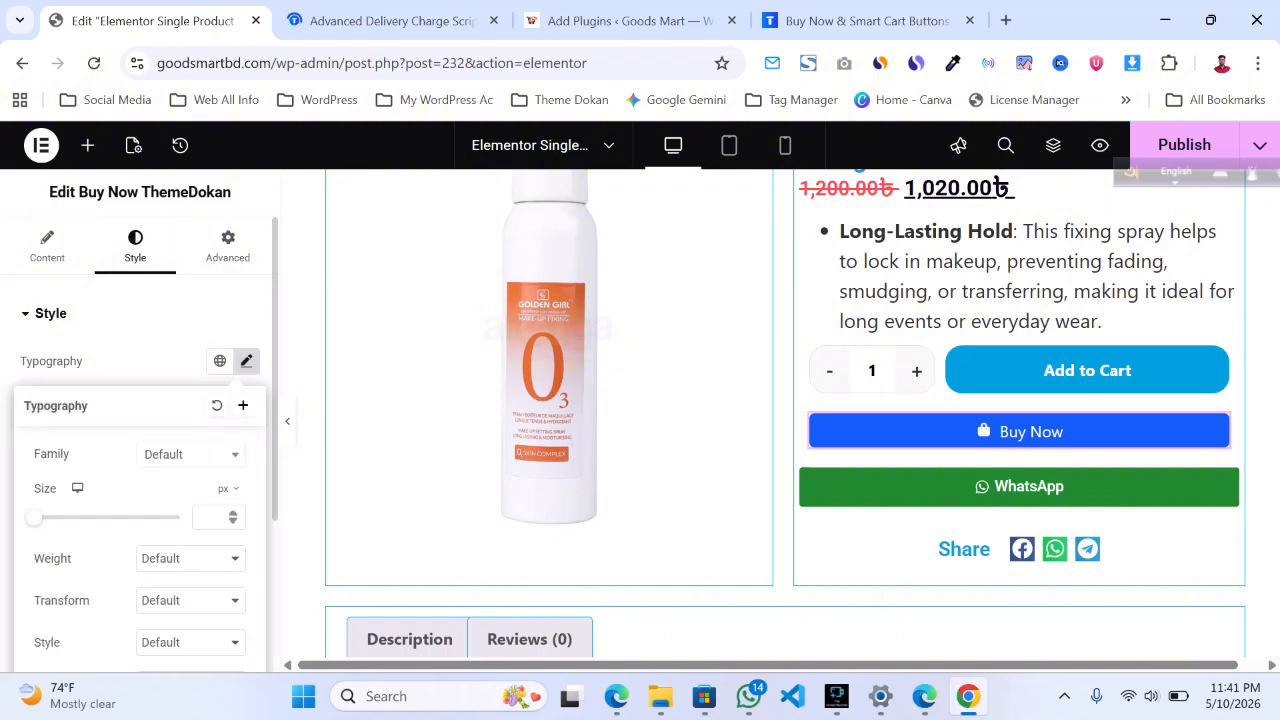
{"action": "left_click", "coordinate": [209, 517]}
{"action": "type", "text": "1"}
{"action": "key", "text": "Up"}
{"action": "key", "text": "Up"}
{"action": "key", "text": "Up"}
{"action": "key", "text": "Up"}
{"action": "key", "text": "Up"}
{"action": "key", "text": "Up"}
{"action": "key", "text": "Up"}
{"action": "key", "text": "Up"}
{"action": "key", "text": "Up"}
{"action": "key", "text": "Up"}
{"action": "key", "text": "Up"}
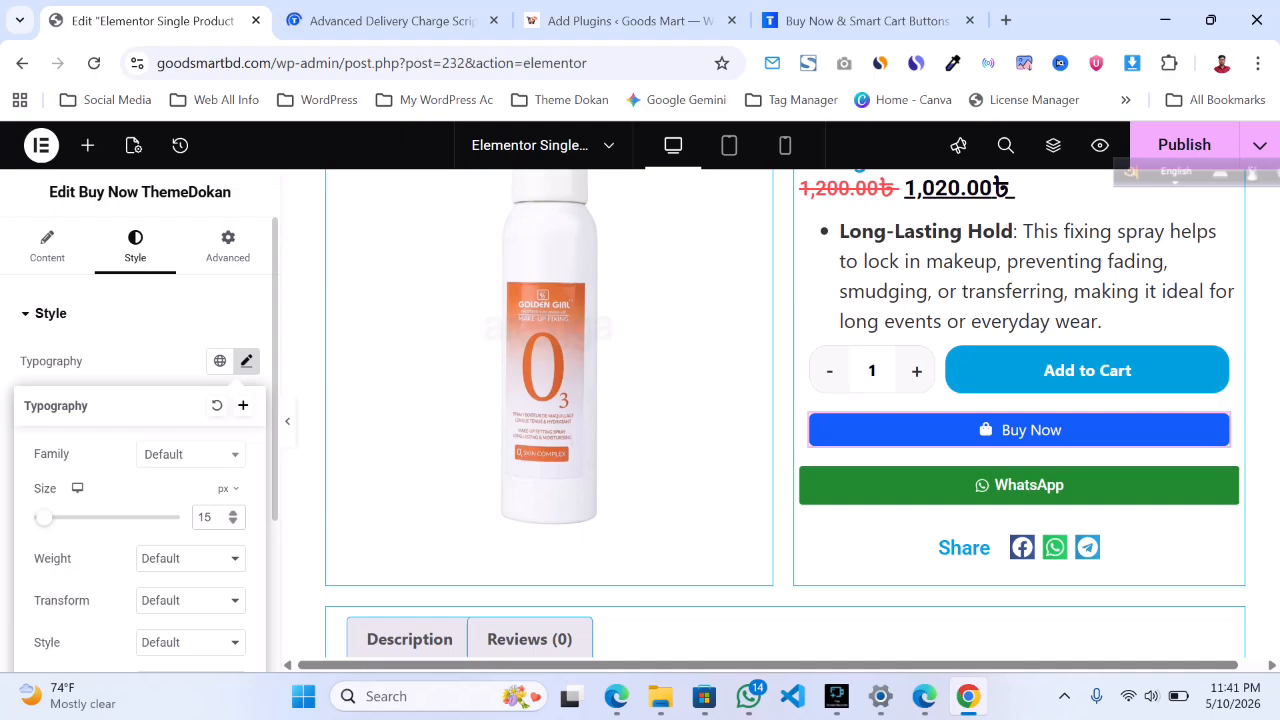
Save the product template and compare it with the cart and buy buttons on the ThemeDokan product page
{"action": "left_click", "coordinate": [1087, 371]}
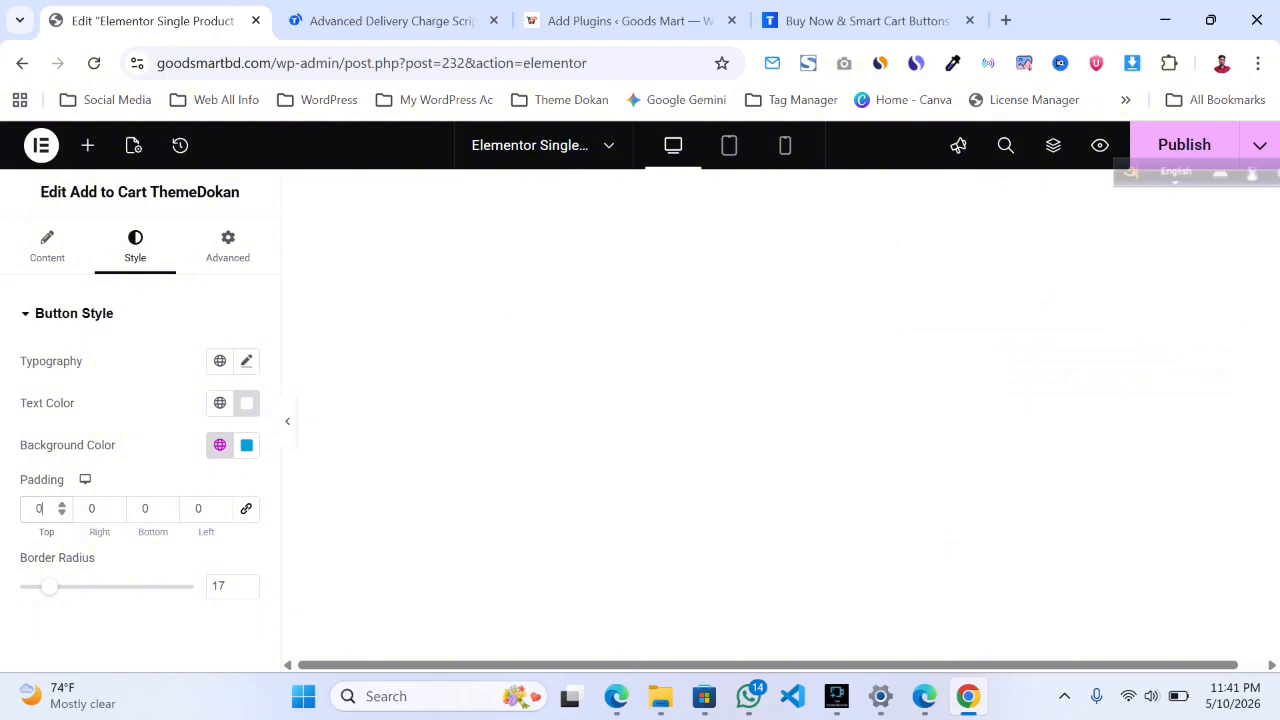
{"action": "key", "text": "ctrl+s"}
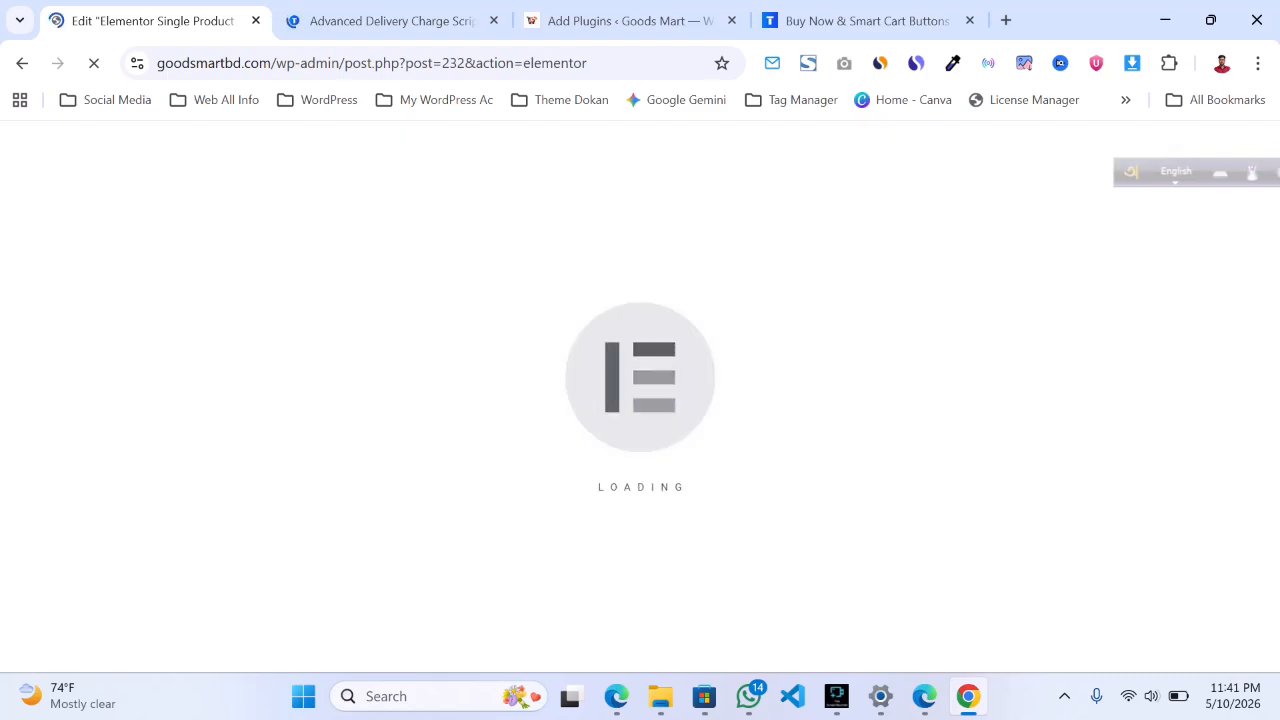
{"action": "left_click", "coordinate": [390, 20]}
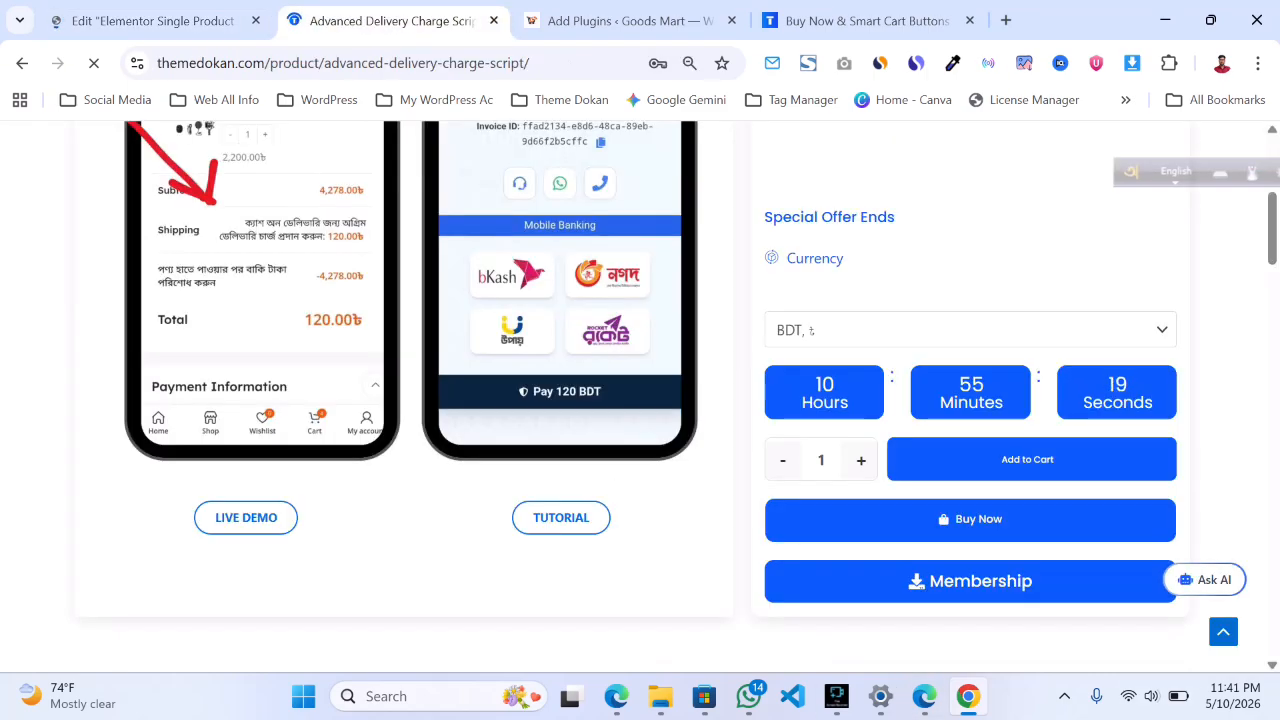
{"action": "left_click", "coordinate": [153, 20]}
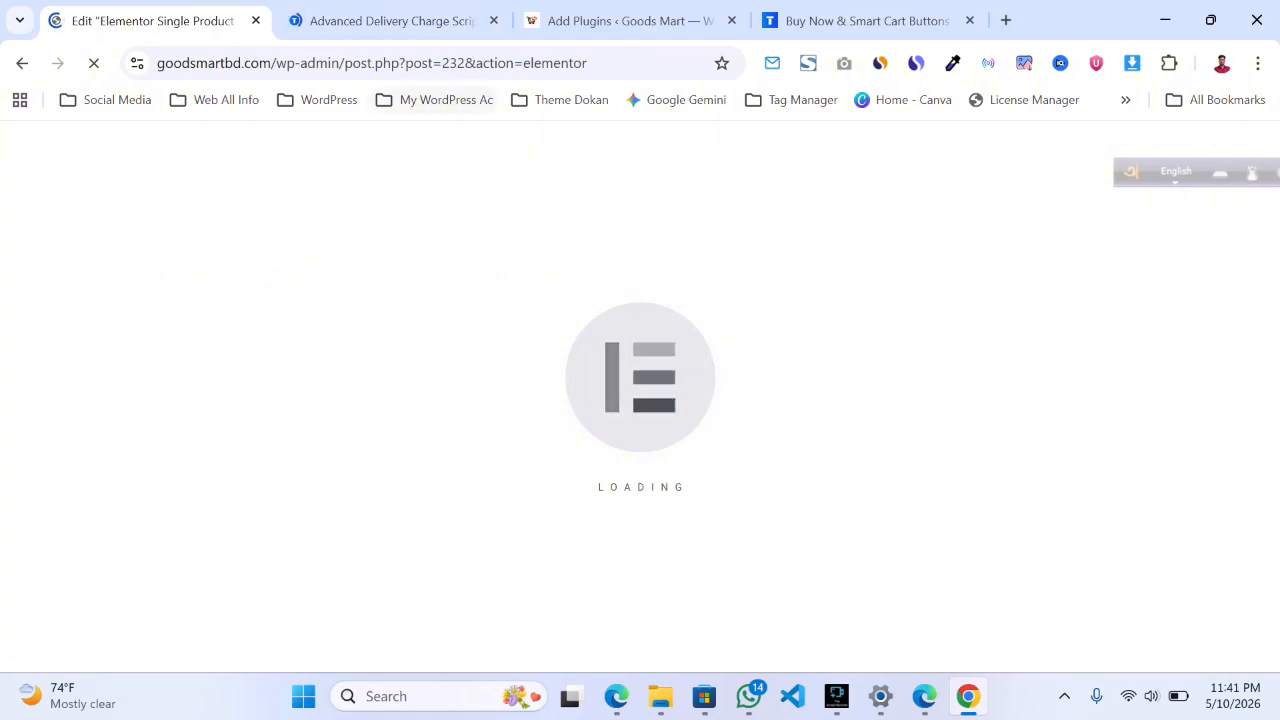
{"action": "left_click", "coordinate": [390, 20]}
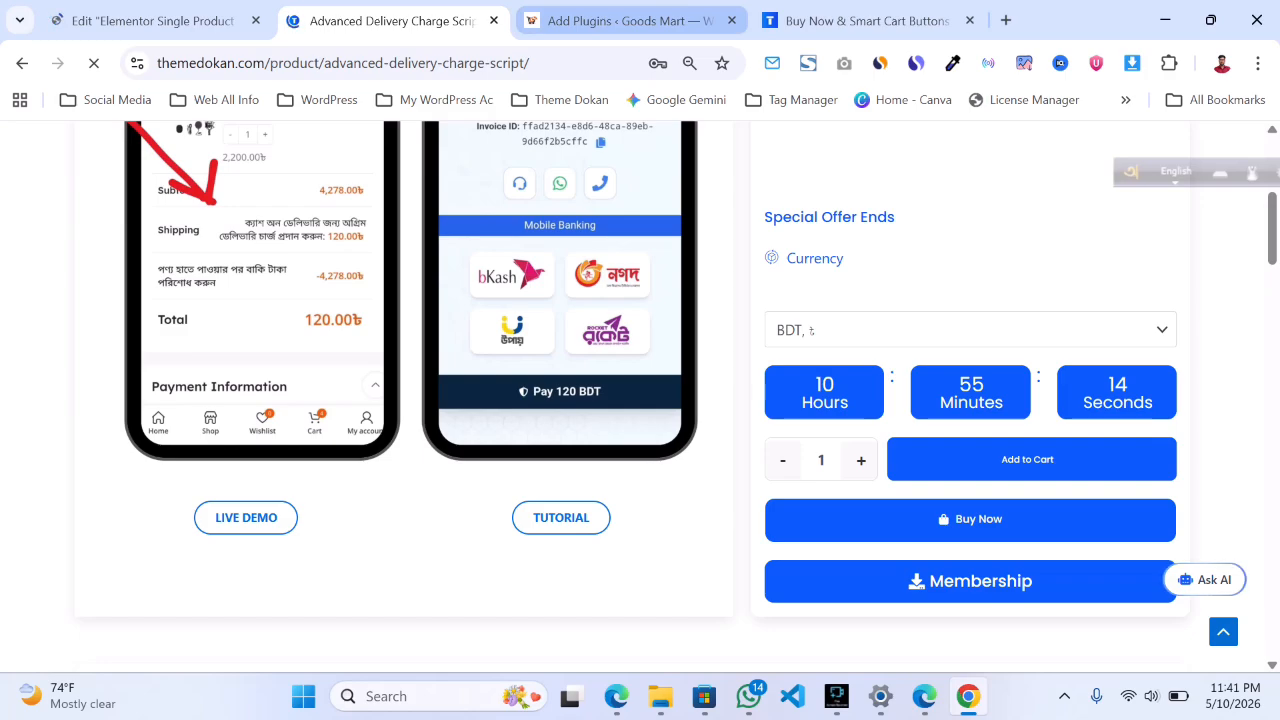
{"action": "left_click", "coordinate": [153, 20]}
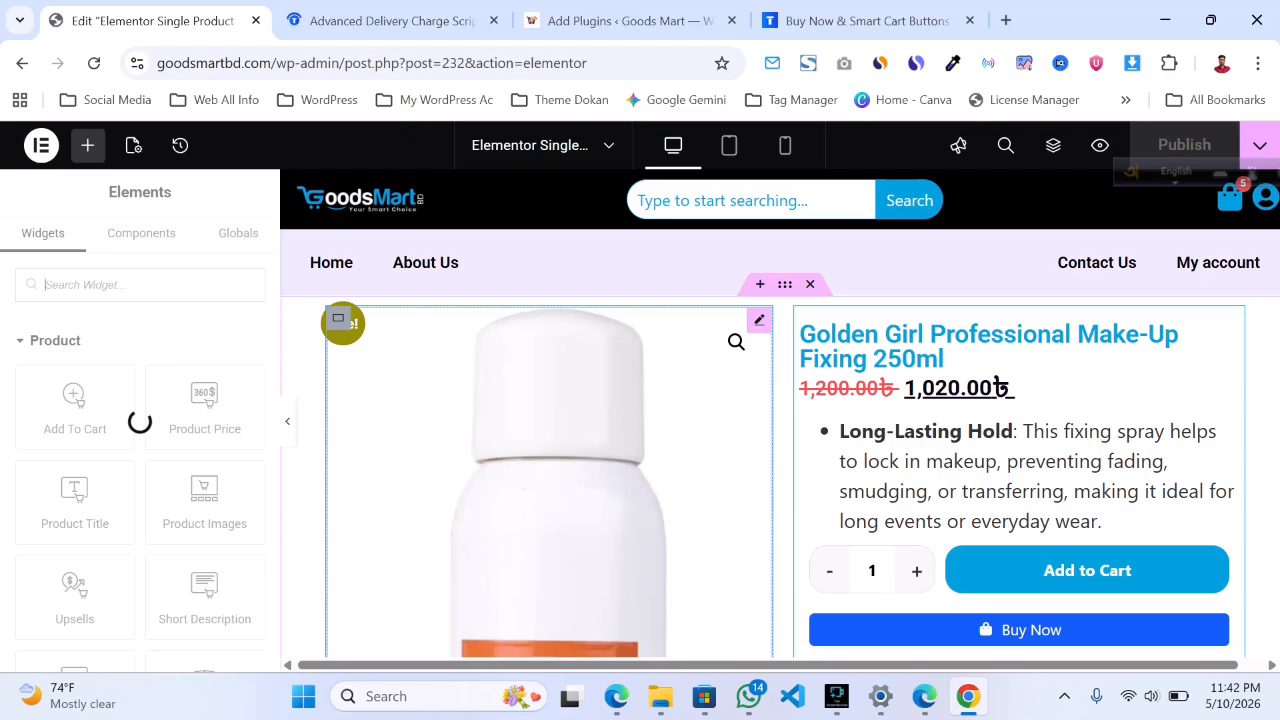
Check the Add to Cart, Buy Now and WhatsApp buttons in the desktop and mobile previews
{"action": "scroll", "coordinate": [780, 420], "scroll_direction": "down", "scroll_amount": 2}
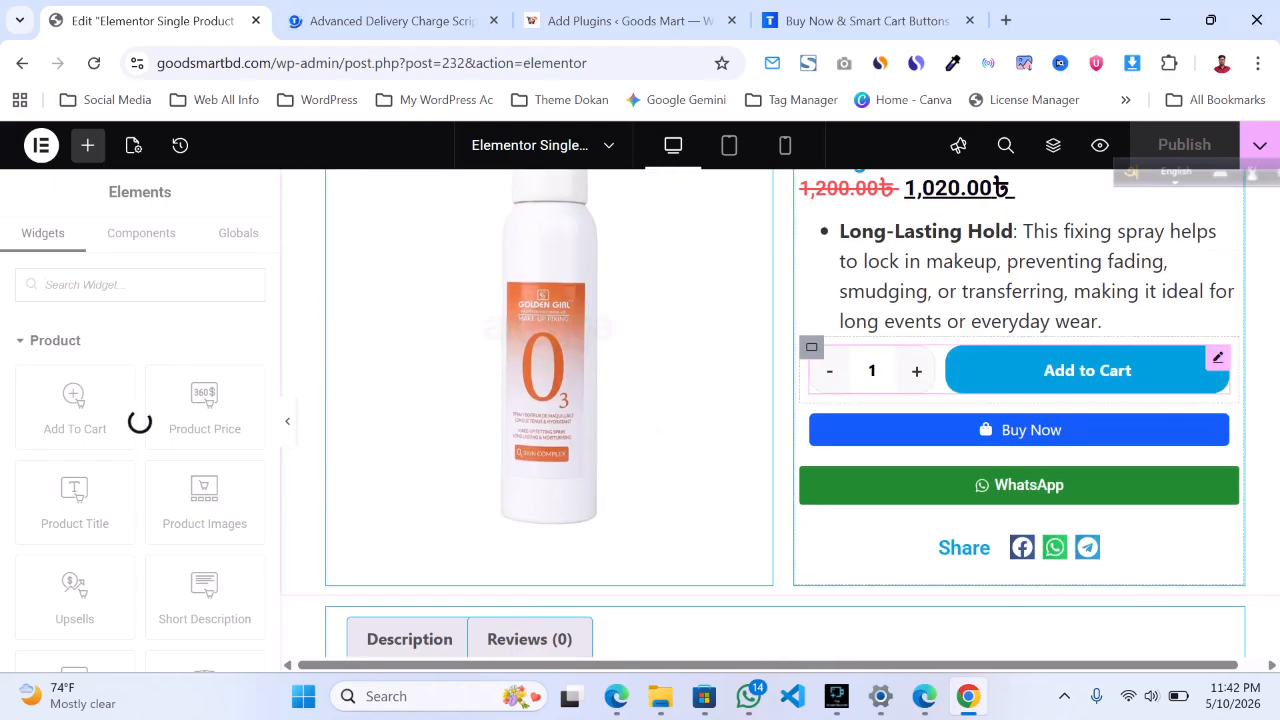
{"action": "left_click", "coordinate": [1217, 358]}
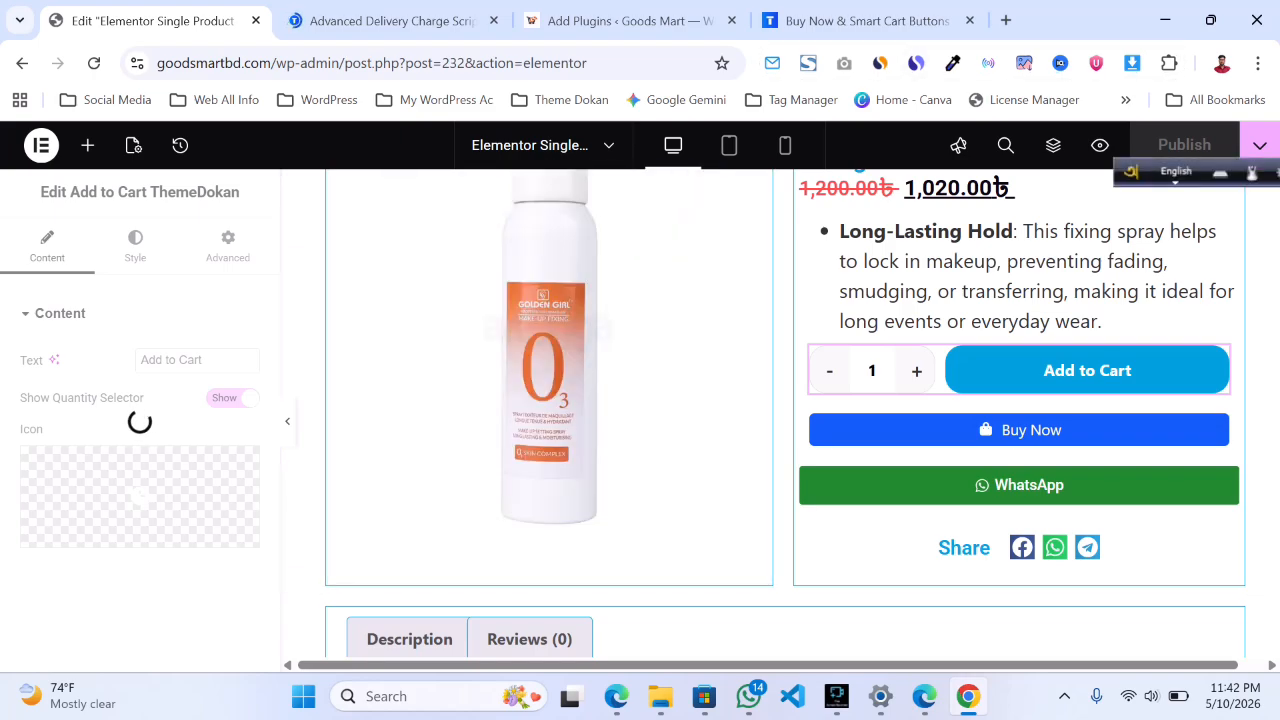
{"action": "scroll", "coordinate": [784, 413], "scroll_direction": "down", "scroll_amount": 5}
{"action": "scroll", "coordinate": [784, 413], "scroll_direction": "up", "scroll_amount": 3}
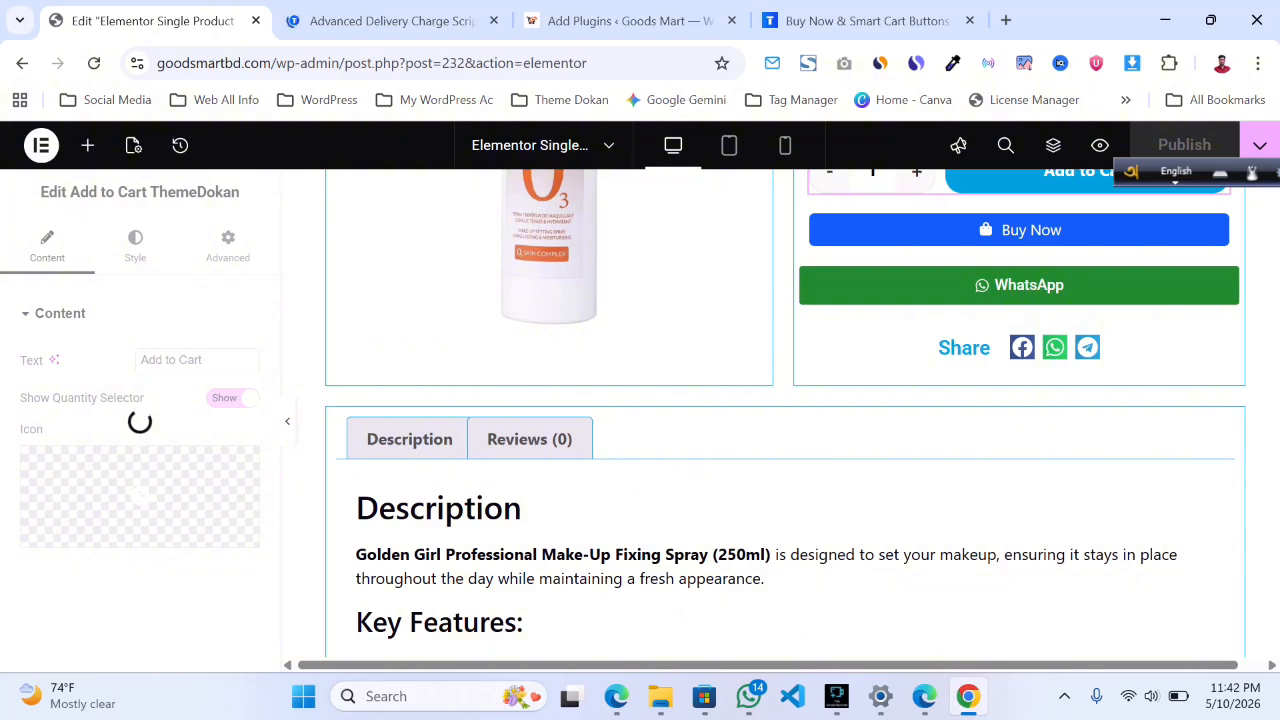
{"action": "left_click", "coordinate": [785, 145]}
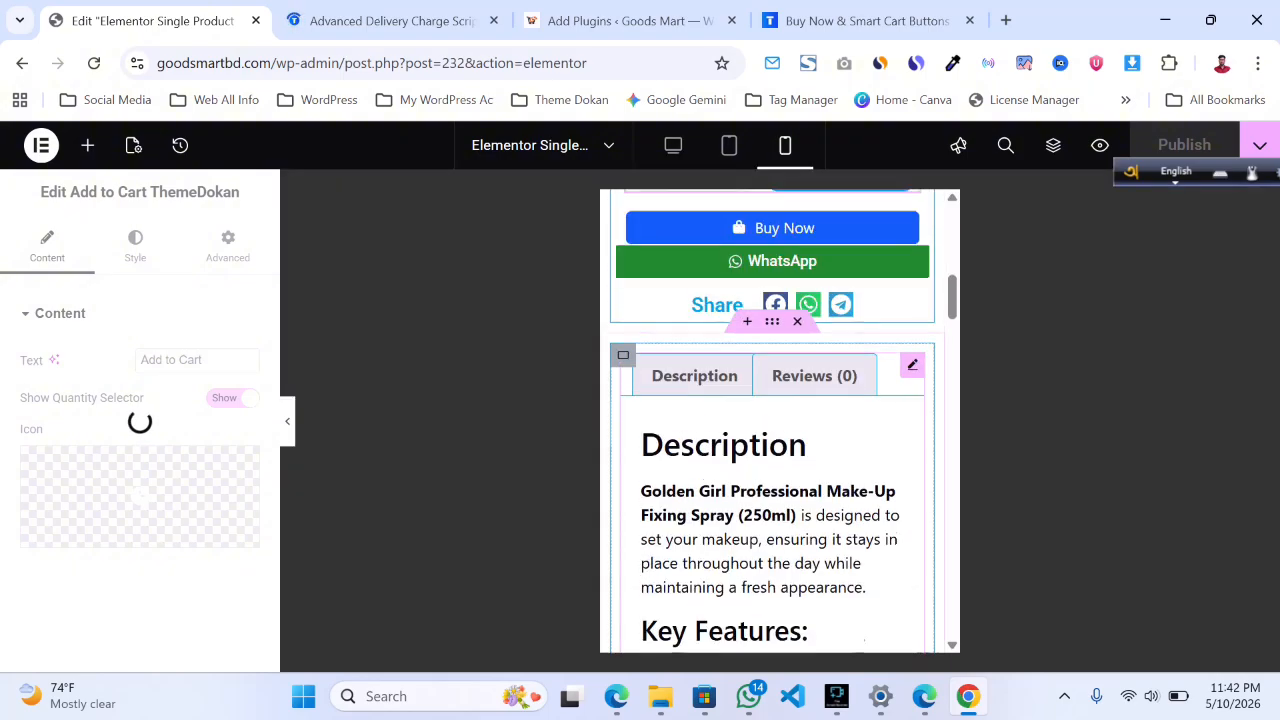
{"action": "scroll", "coordinate": [780, 421], "scroll_direction": "up", "scroll_amount": 2}
{"action": "left_click", "coordinate": [673, 145]}
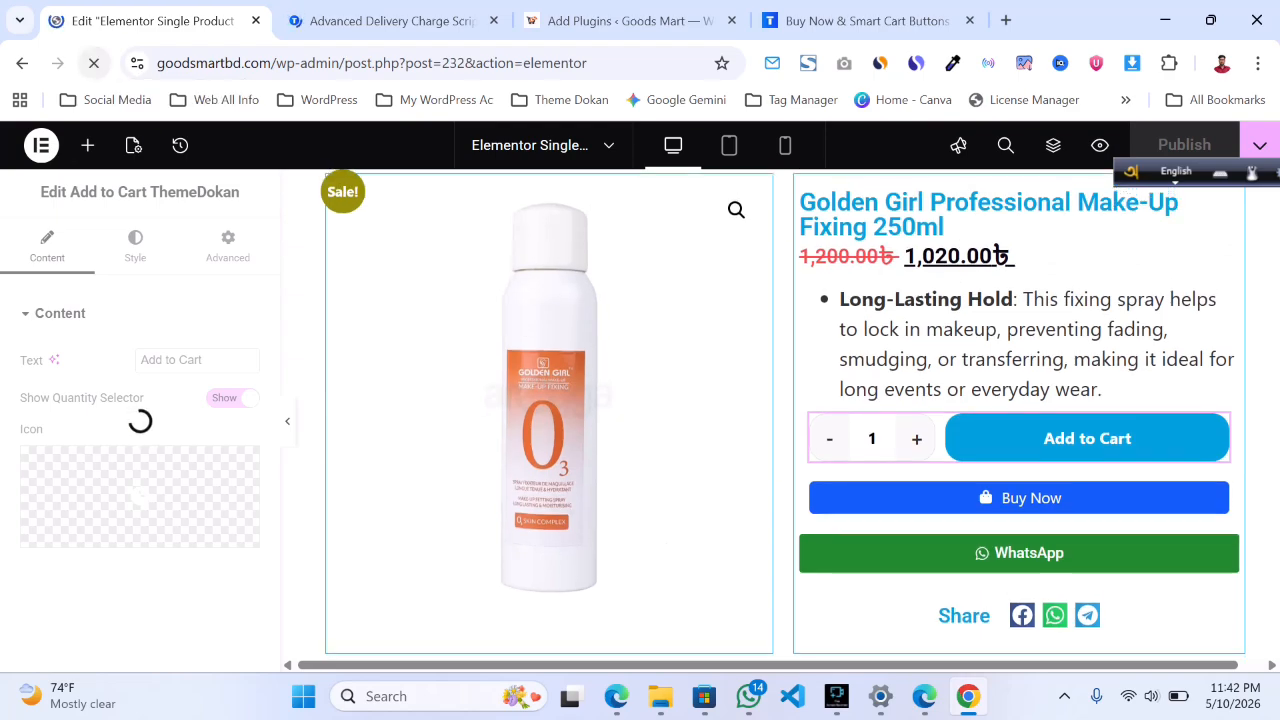
{"action": "left_click", "coordinate": [392, 21]}
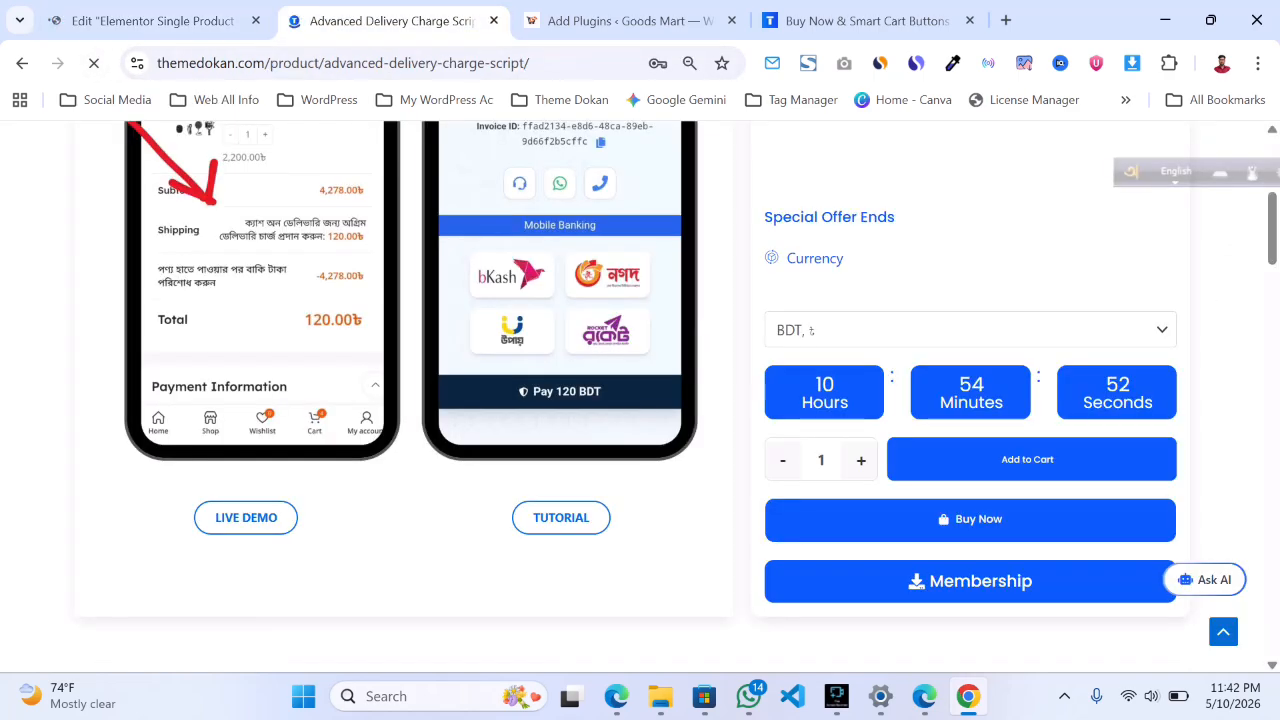
{"action": "left_click", "coordinate": [628, 21]}
{"action": "left_click", "coordinate": [150, 21]}
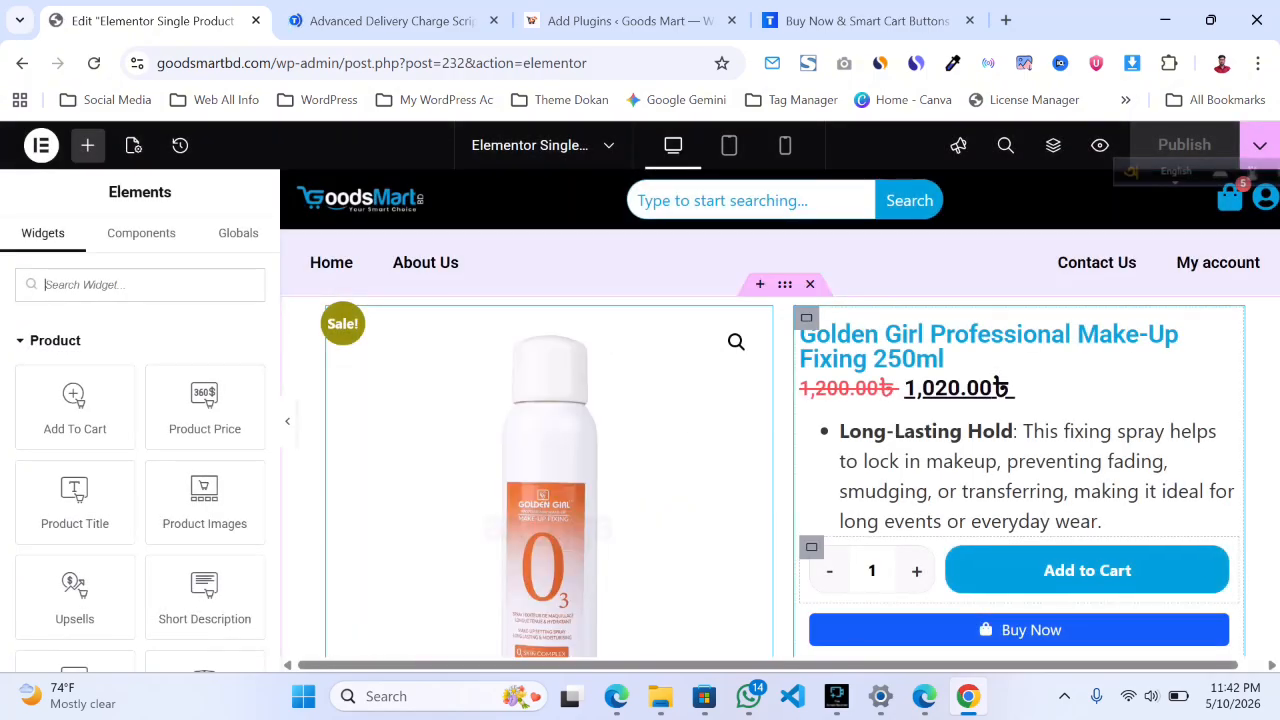
Try a left padding of 4 and a right padding of -3 on the Add to Cart button, resetting all sides to 0
{"action": "scroll", "coordinate": [780, 413], "scroll_direction": "down", "scroll_amount": 2}
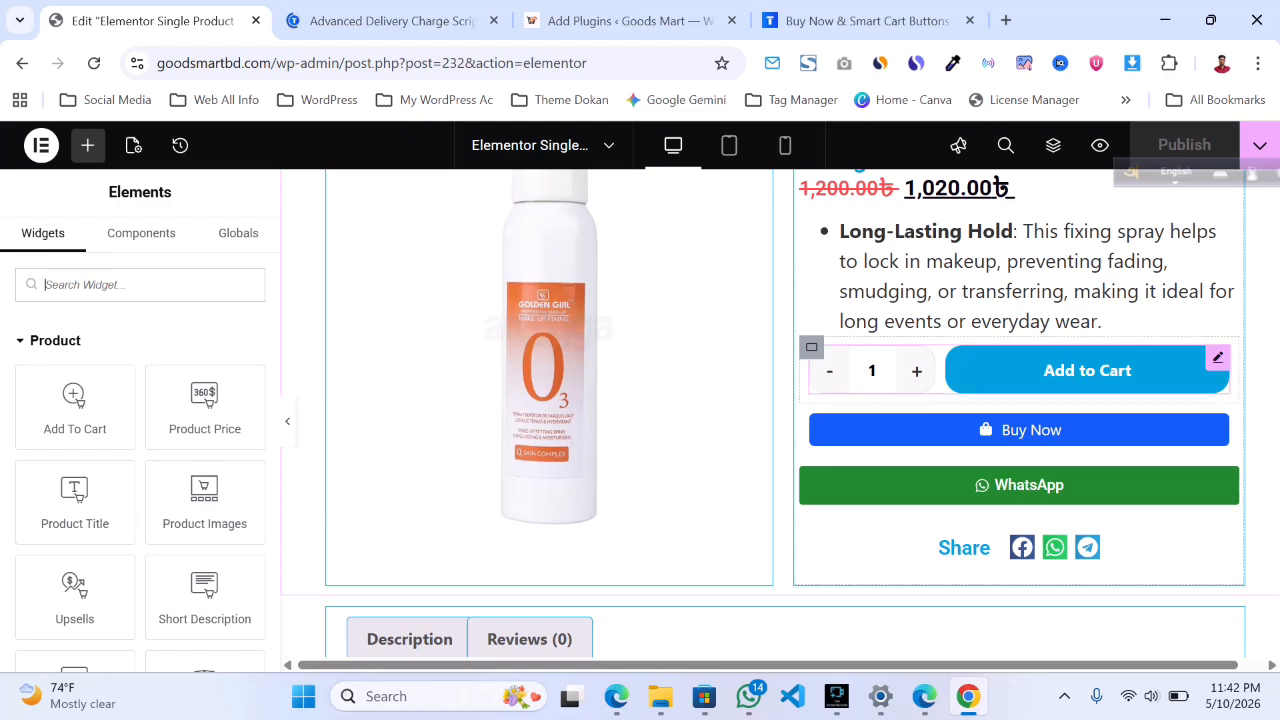
{"action": "left_click", "coordinate": [1087, 370]}
{"action": "left_click", "coordinate": [135, 245]}
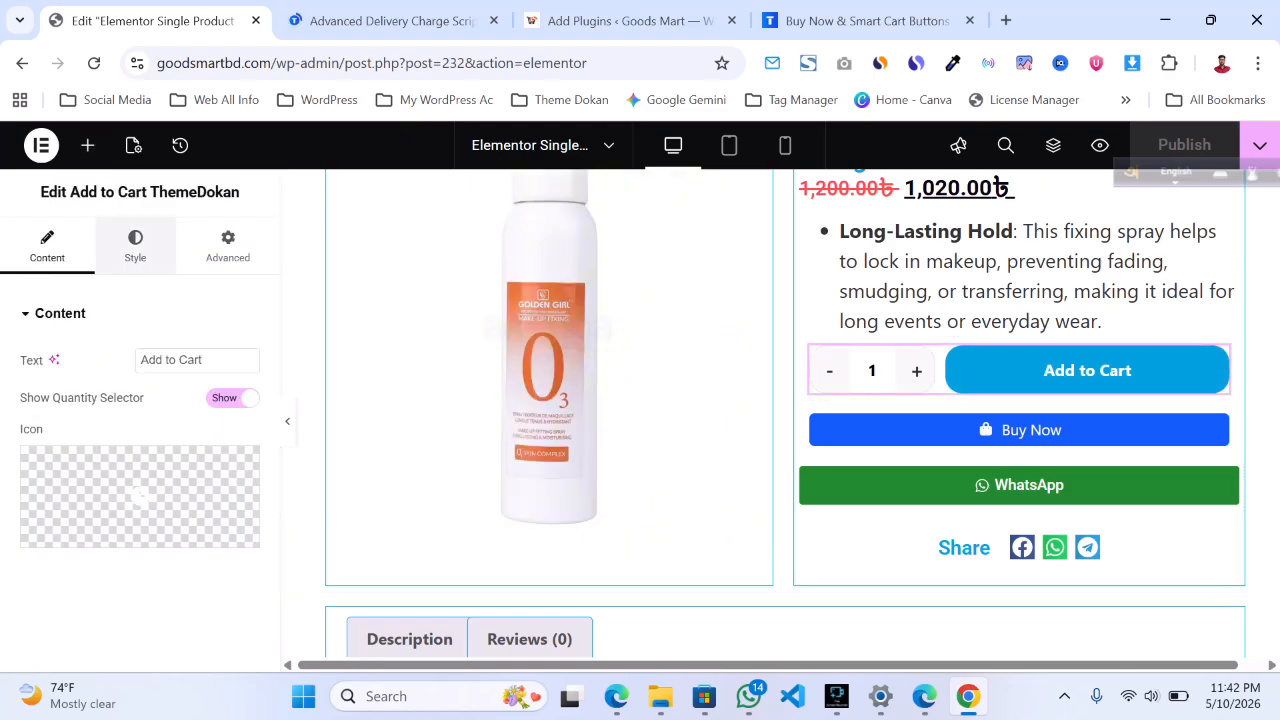
{"action": "type", "text": "3"}
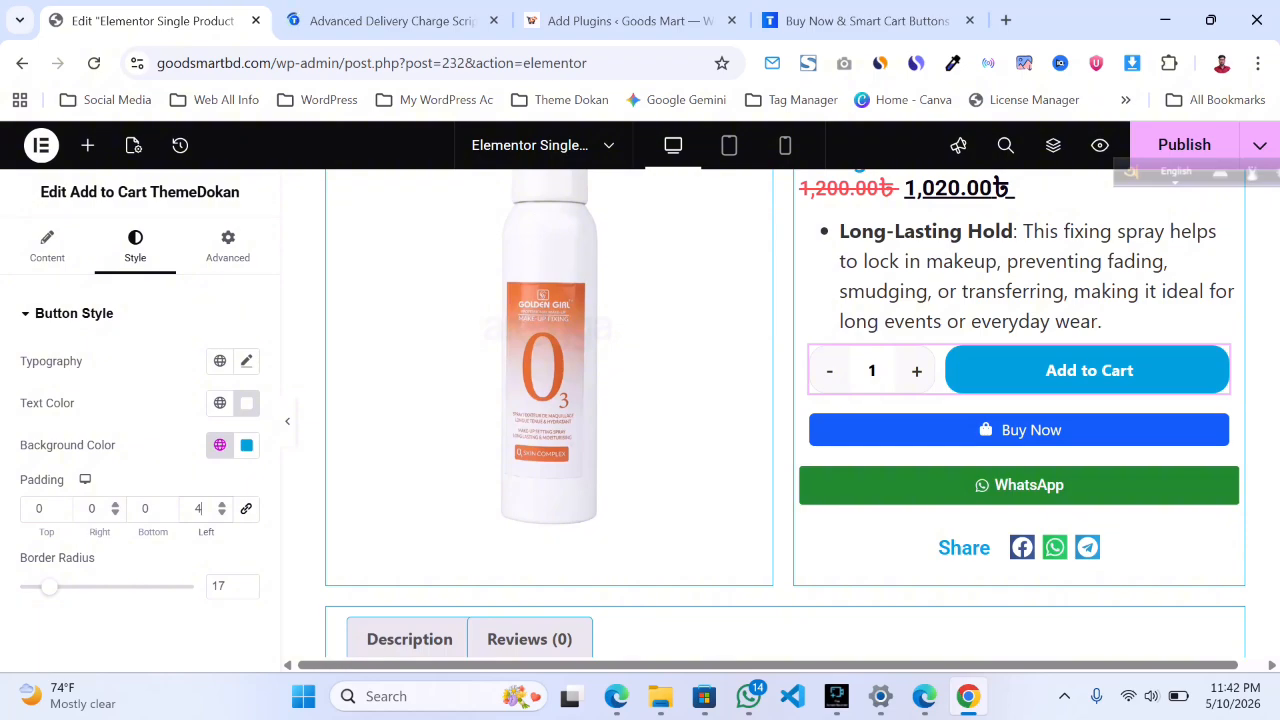
{"action": "double_click", "coordinate": [115, 513]}
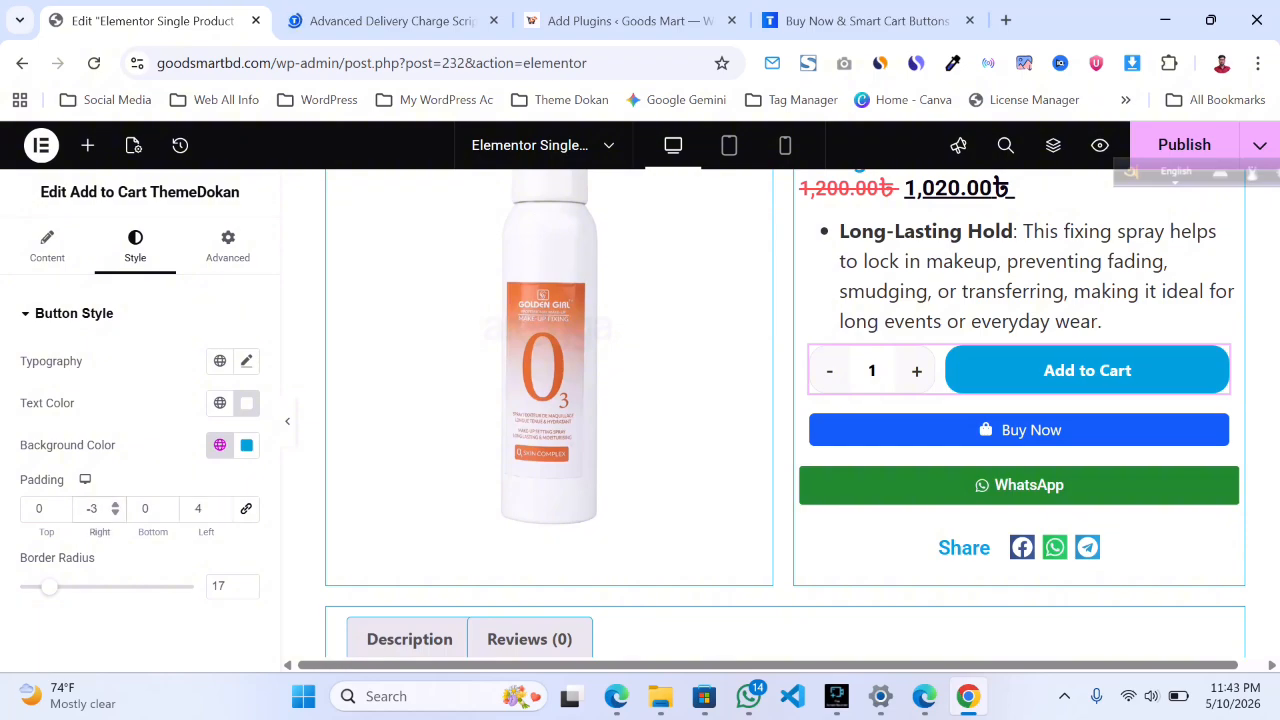
{"action": "left_click", "coordinate": [246, 508]}
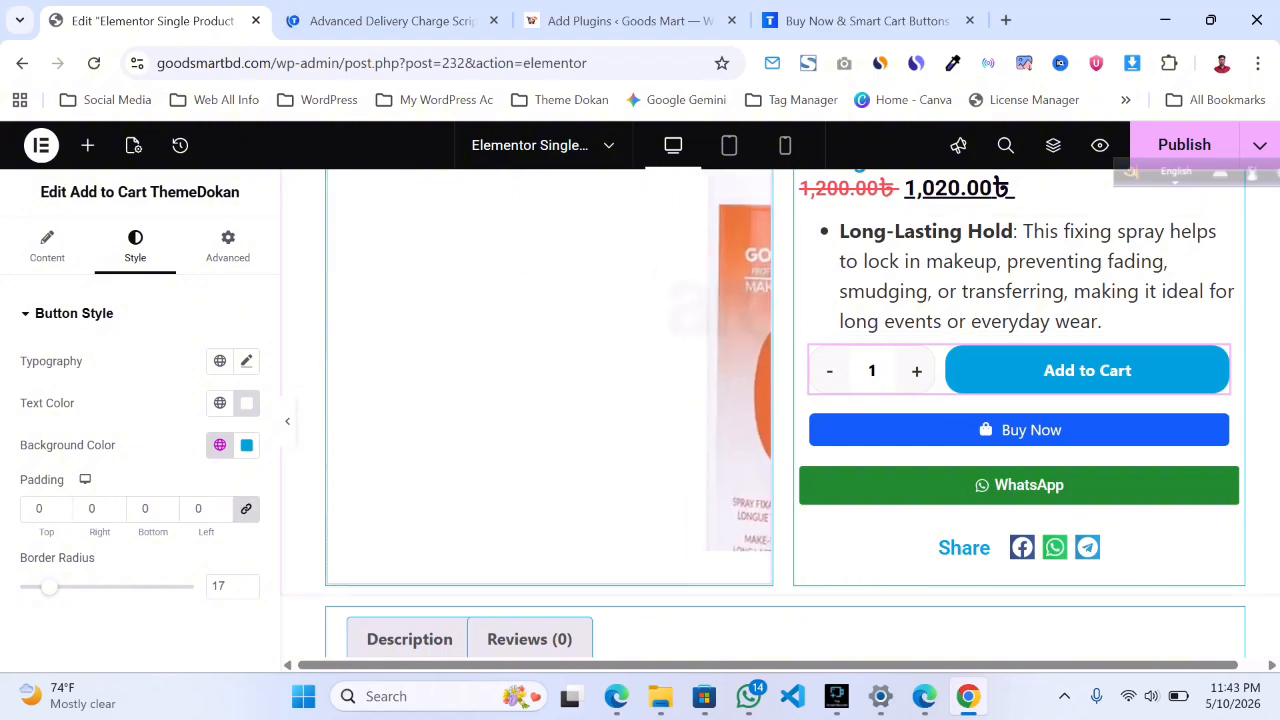
Set the Add to Cart button's typography size to 14 px and its border radius to 15
{"action": "left_click", "coordinate": [246, 360]}
{"action": "left_click", "coordinate": [208, 517]}
{"action": "type", "text": "1"}
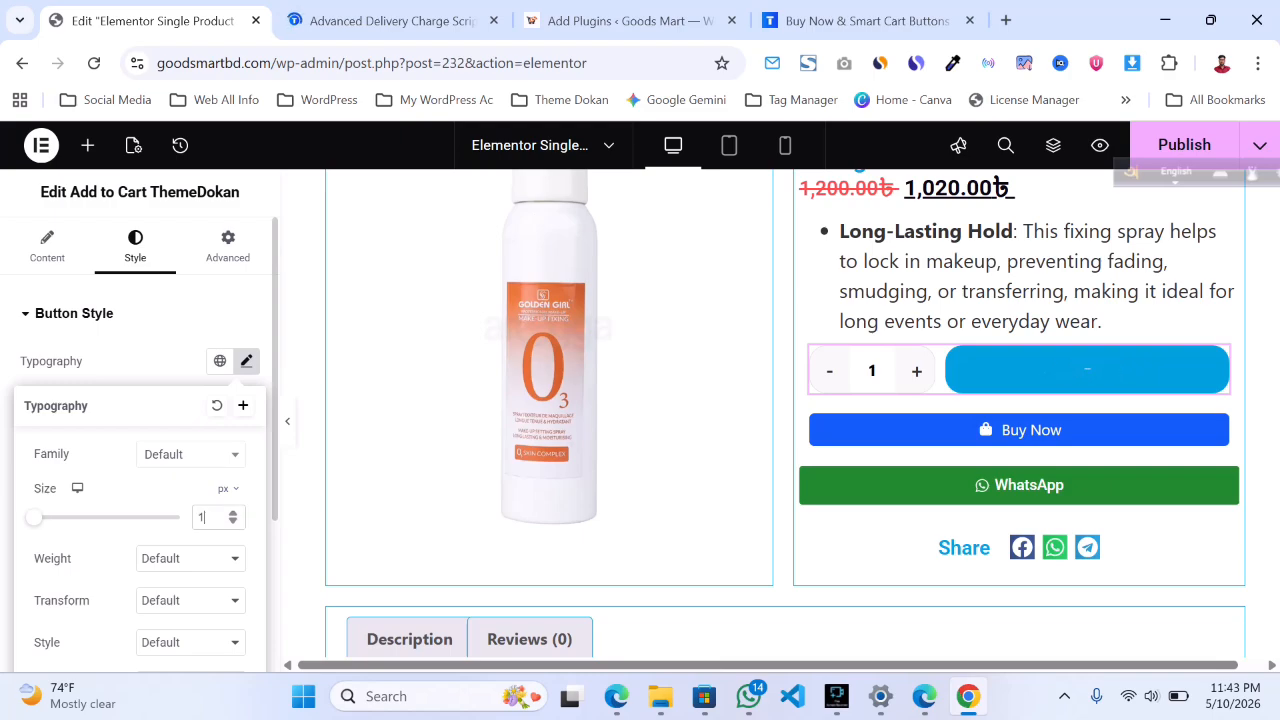
{"action": "type", "text": "4"}
{"action": "key", "text": "BackSpace"}
{"action": "type", "text": "6"}
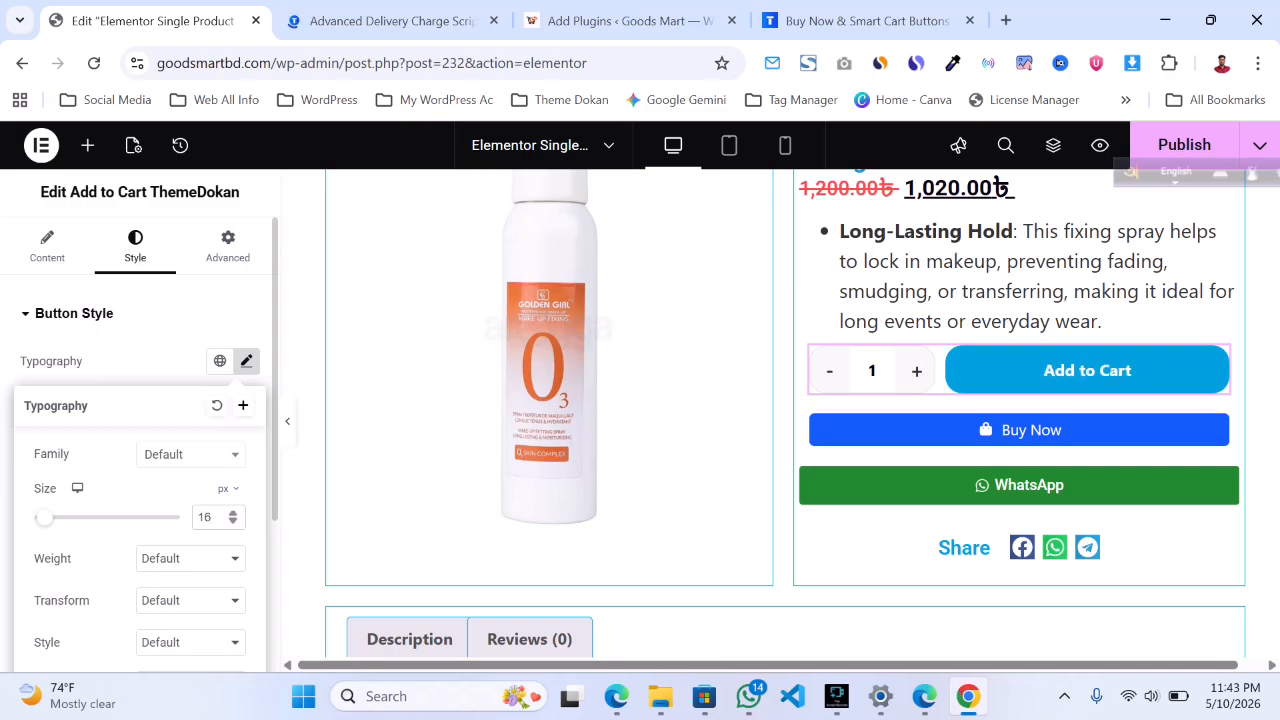
{"action": "key", "text": "BackSpace"}
{"action": "type", "text": "4"}
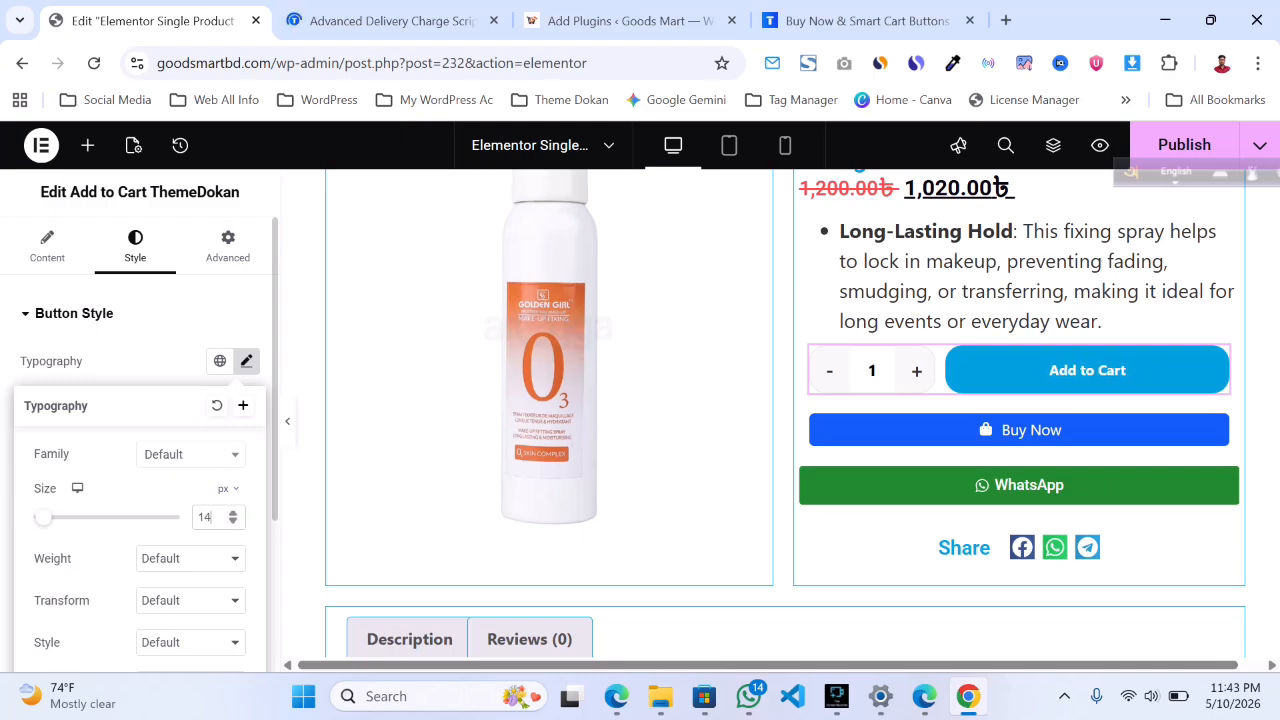
{"action": "left_click", "coordinate": [246, 361]}
{"action": "left_click", "coordinate": [228, 245]}
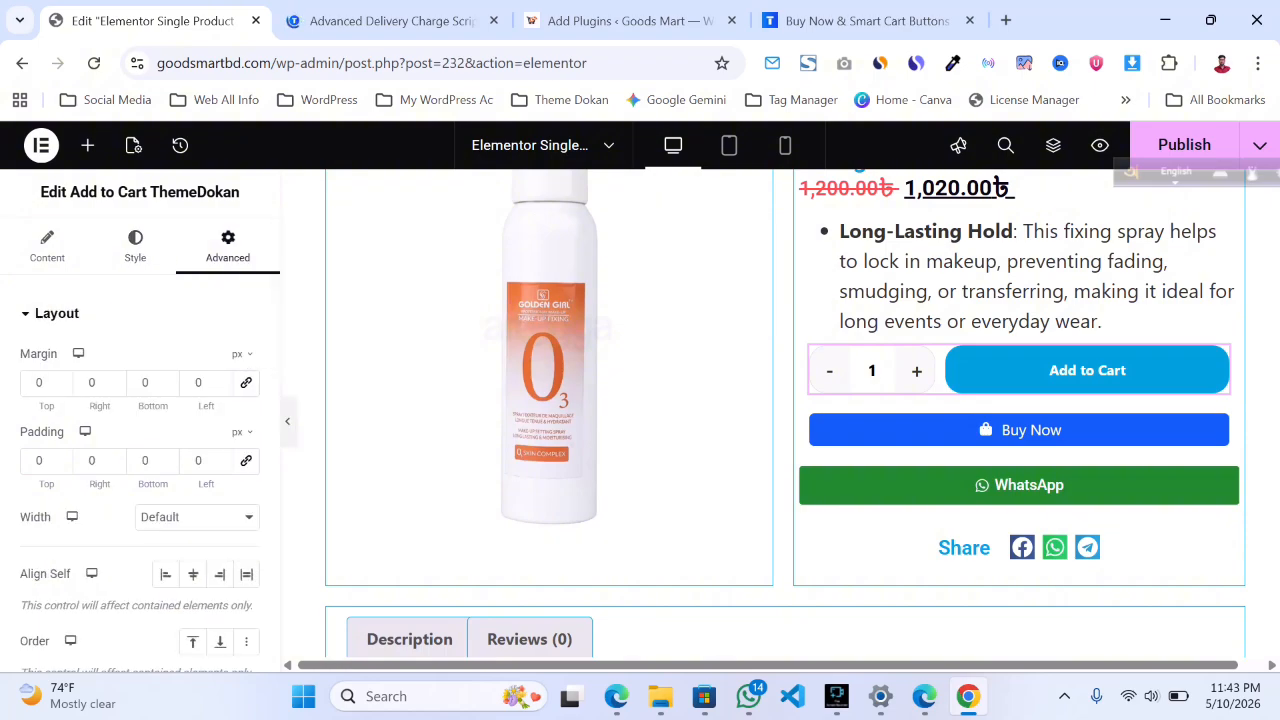
{"action": "left_click", "coordinate": [135, 245]}
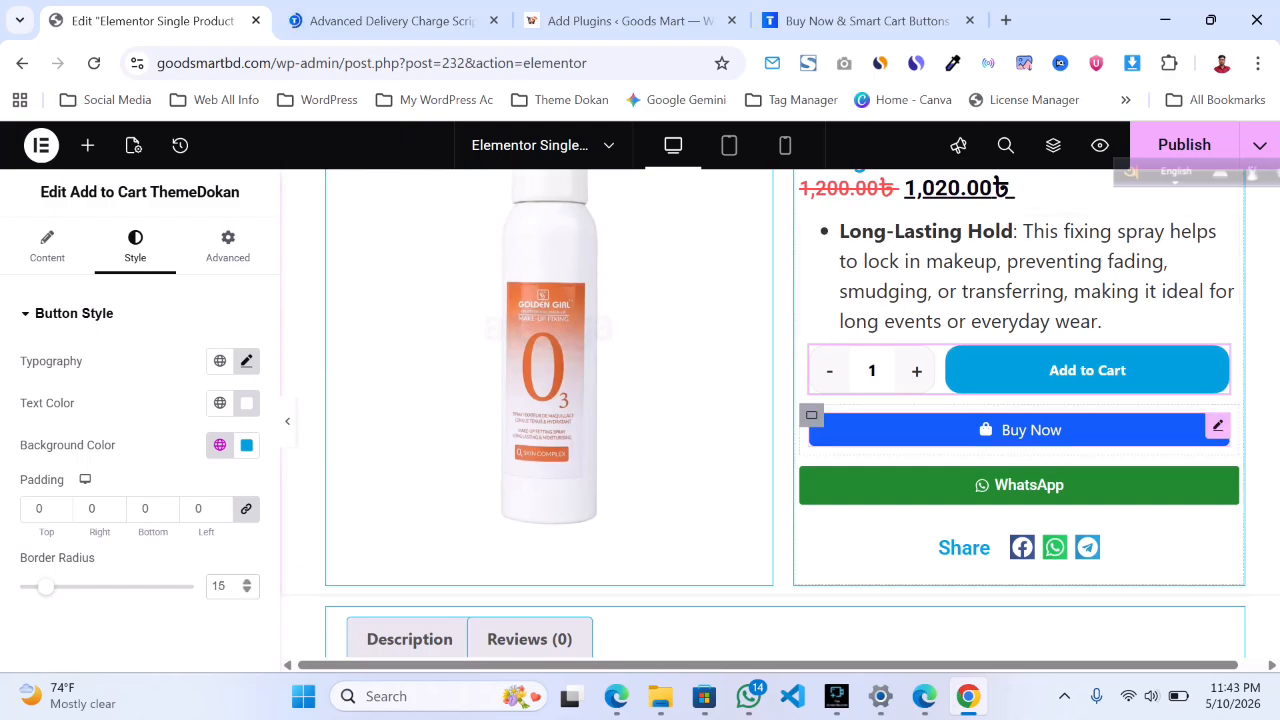
Set the Buy Now button's padding to 7 on all four sides
{"action": "left_click", "coordinate": [1100, 430]}
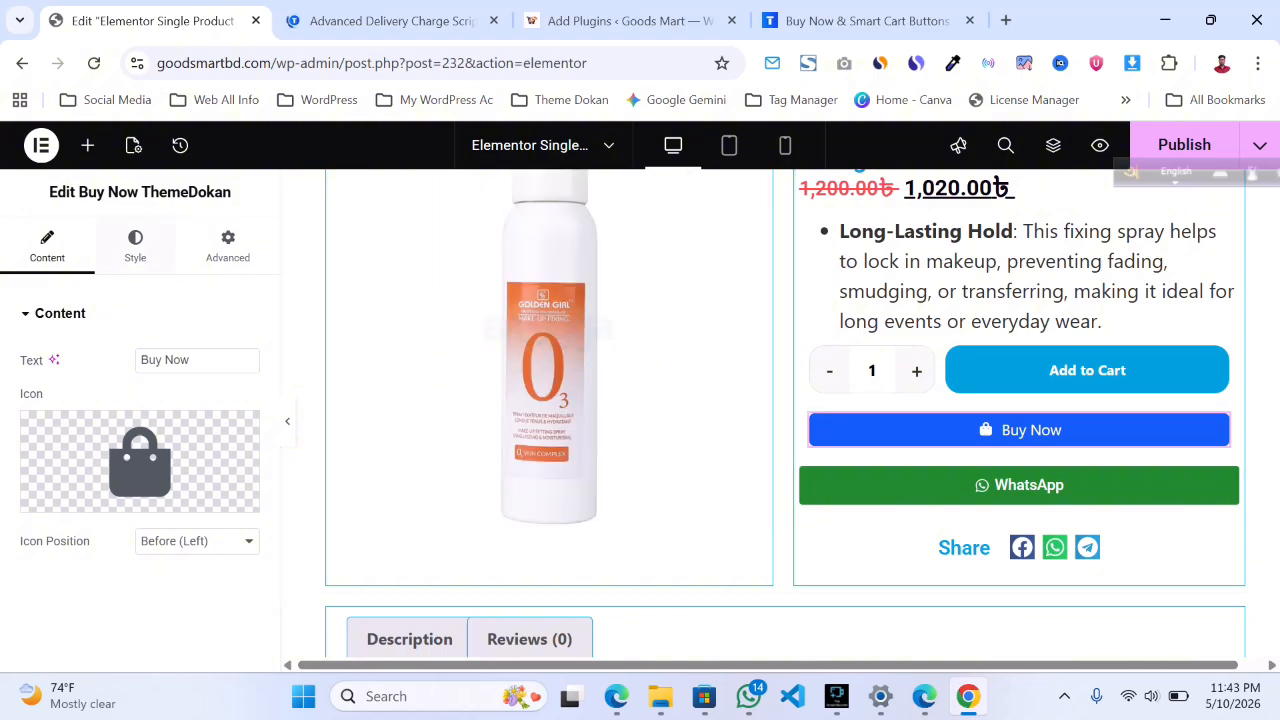
{"action": "left_click", "coordinate": [135, 245]}
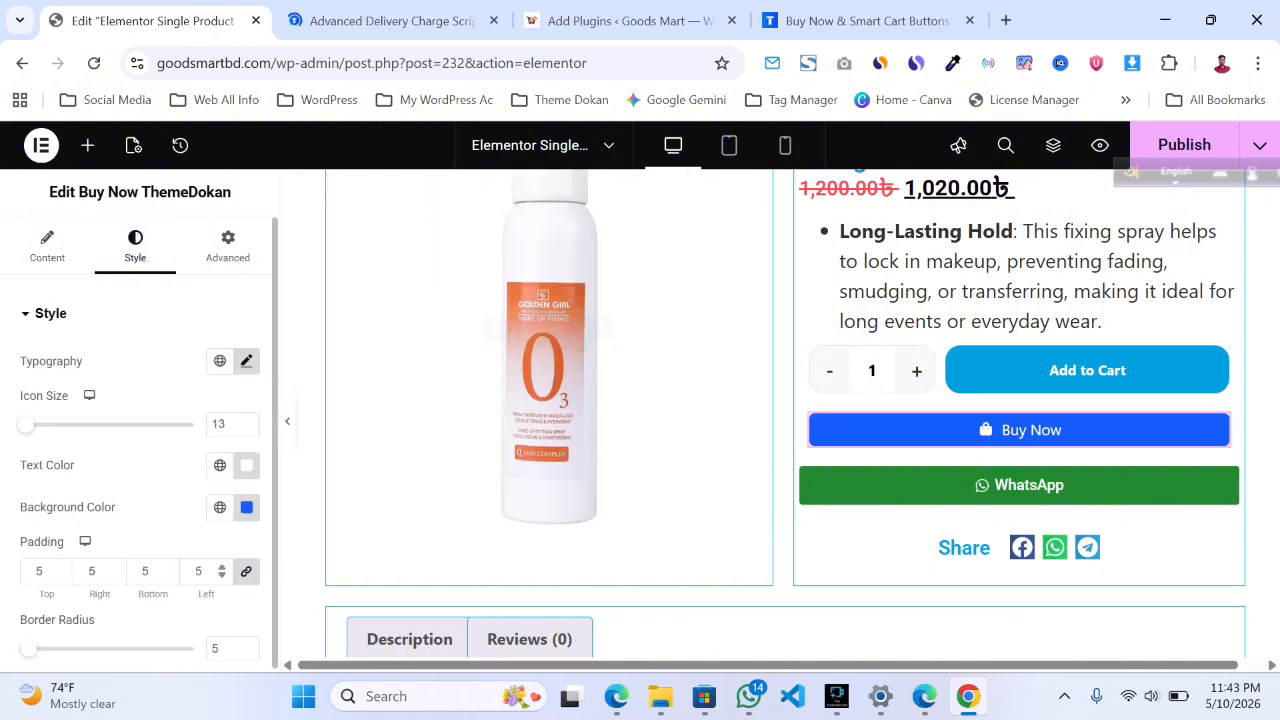
{"action": "double_click", "coordinate": [222, 567]}
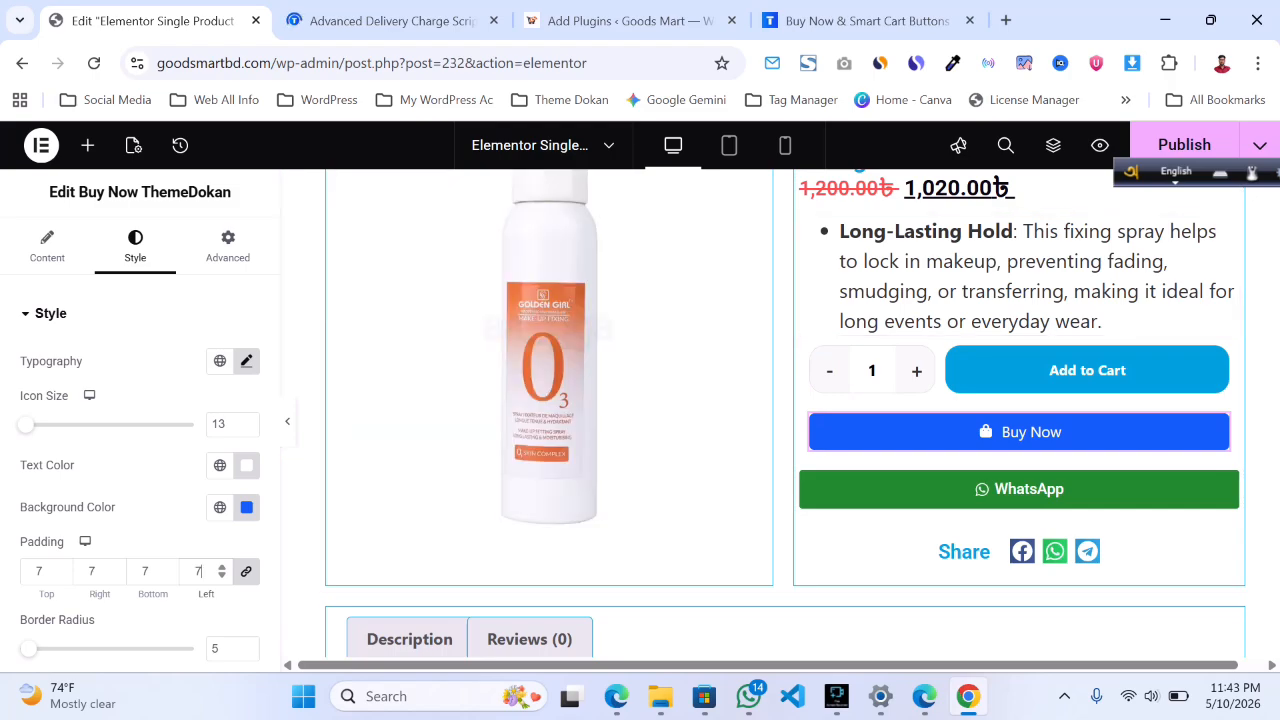
In the mobile view, set the top margin of the container around the Buy Now button to -7 px
{"action": "left_click", "coordinate": [785, 145]}
{"action": "scroll", "coordinate": [897, 291], "scroll_direction": "down", "scroll_amount": 5}
{"action": "scroll", "coordinate": [897, 291], "scroll_direction": "up", "scroll_amount": 1}
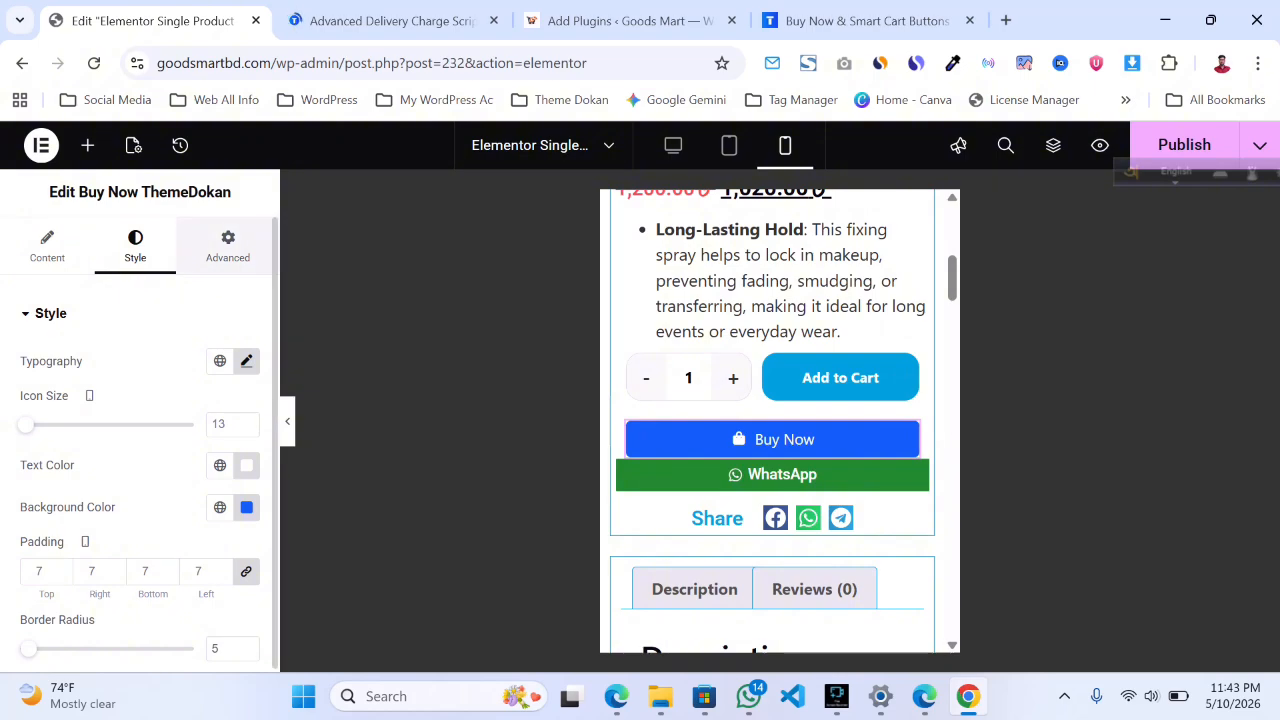
{"action": "left_click", "coordinate": [228, 245]}
{"action": "left_click", "coordinate": [628, 421]}
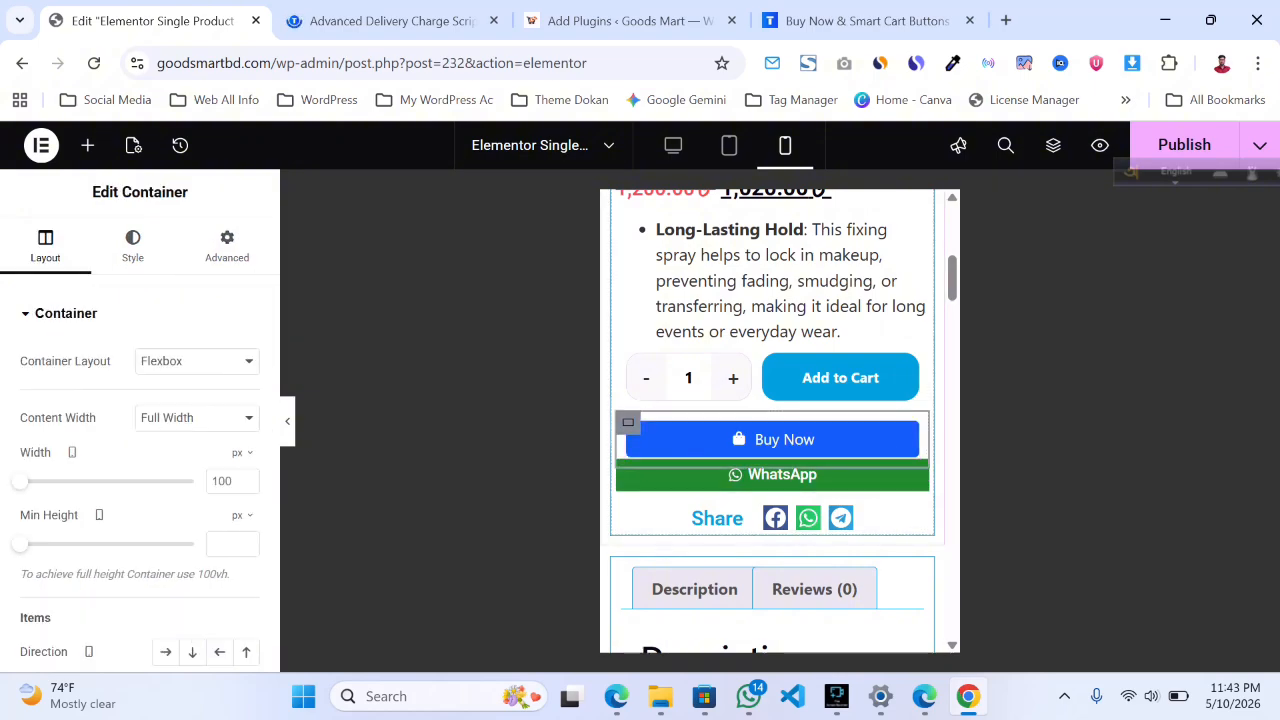
{"action": "left_click", "coordinate": [227, 245]}
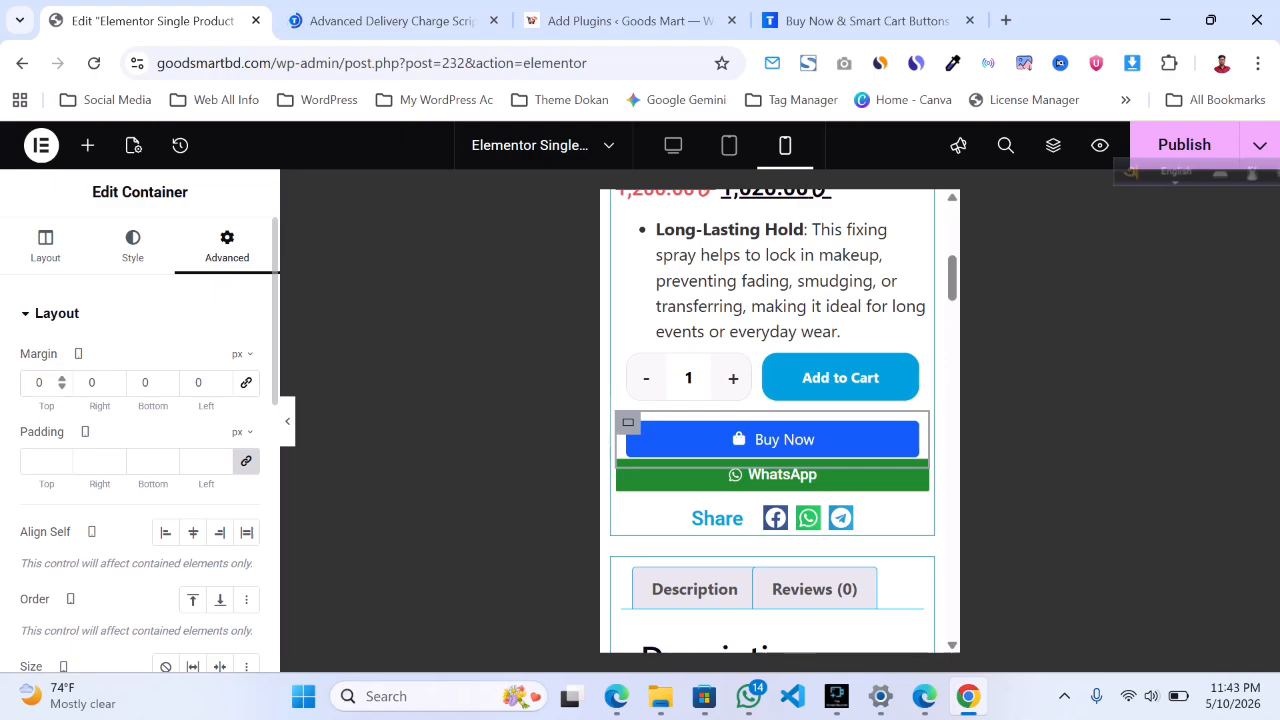
{"action": "key", "text": "Down"}
{"action": "key", "text": "Down"}
{"action": "key", "text": "Down"}
{"action": "key", "text": "Down"}
{"action": "key", "text": "Down"}
{"action": "key", "text": "Down"}
{"action": "key", "text": "Down"}
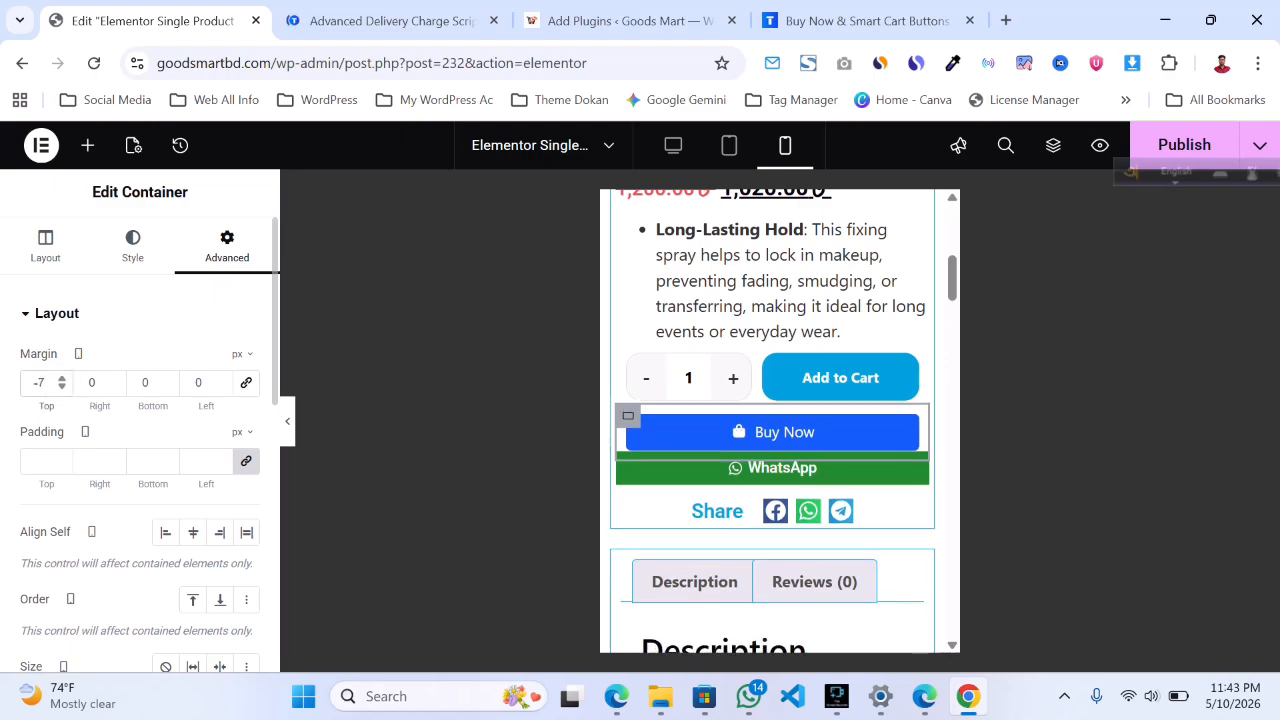
Reduce the Buy Now container's top margin by 1 px and set the WhatsApp container's top margin to -4 px
{"action": "key", "text": "Down"}
{"action": "left_click", "coordinate": [628, 457]}
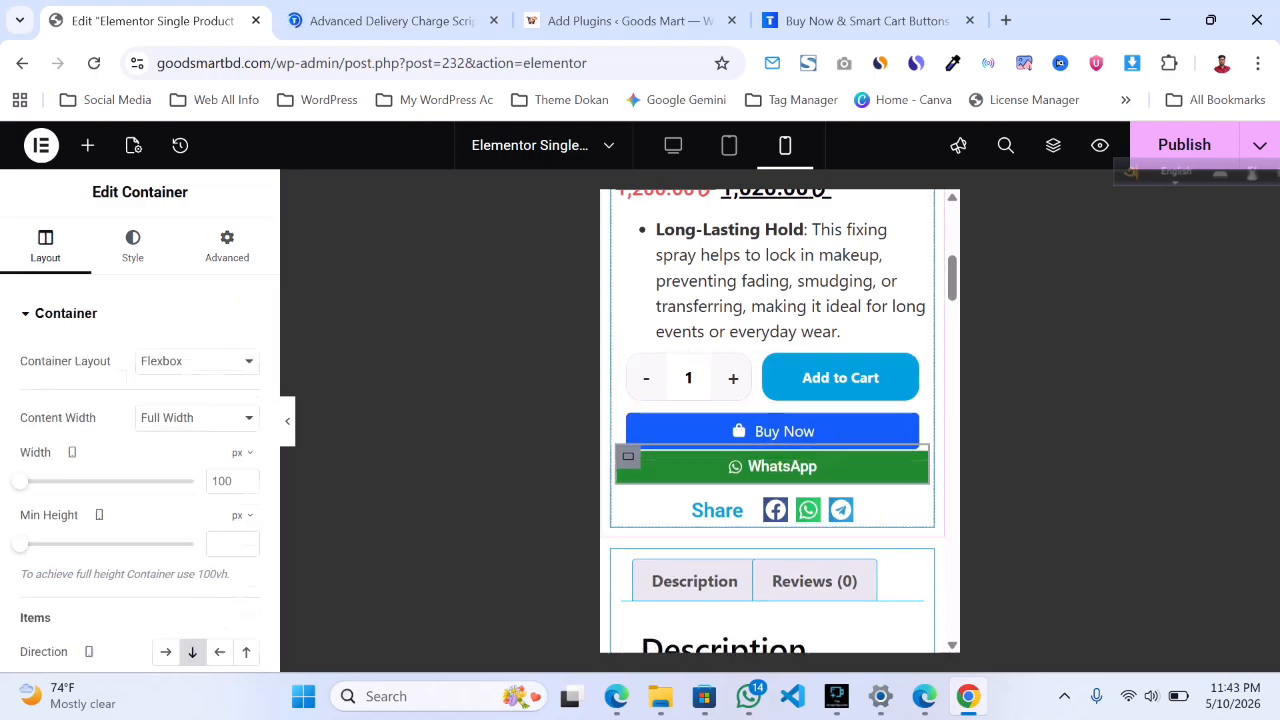
{"action": "left_click", "coordinate": [227, 245]}
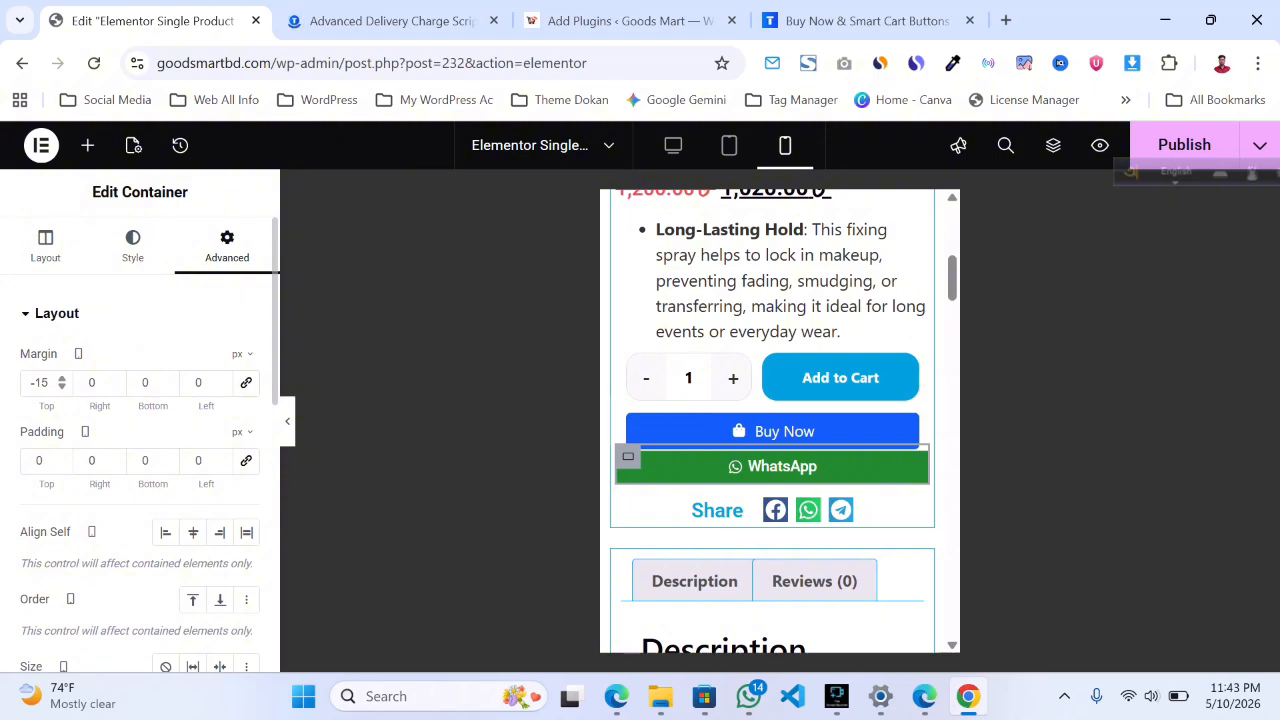
{"action": "key", "text": "Down"}
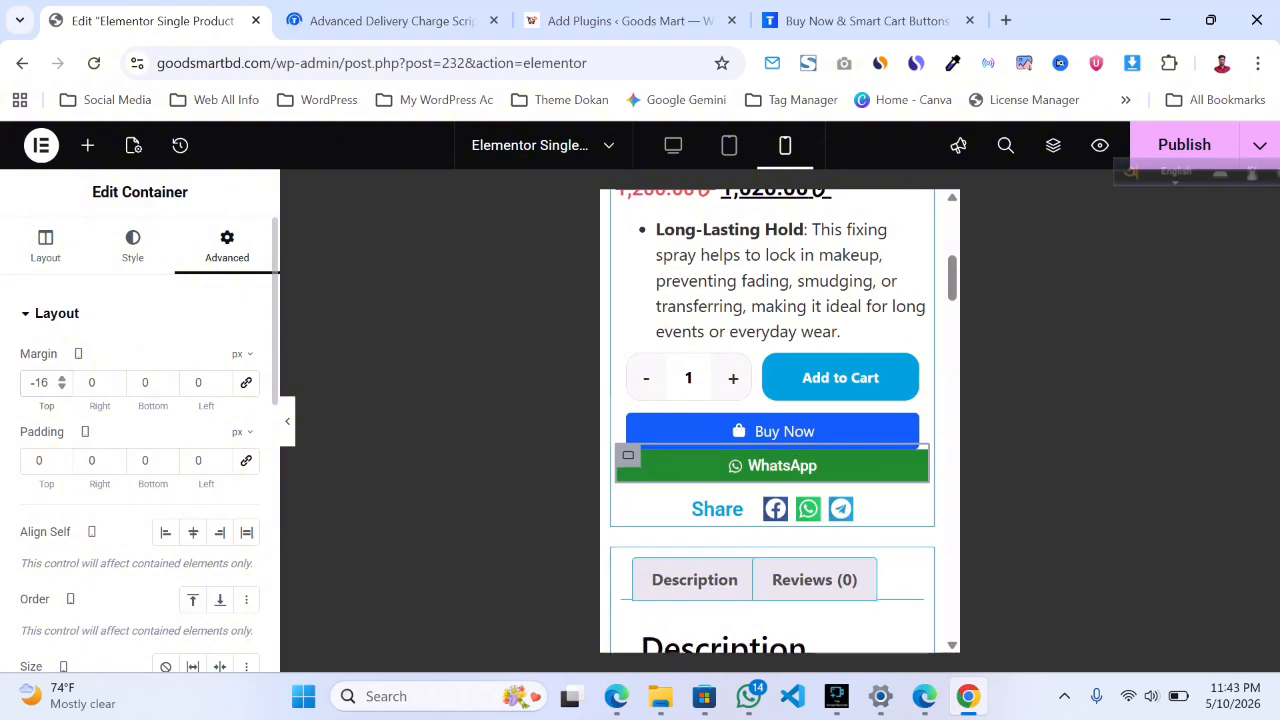
{"action": "key", "text": "Up"}
{"action": "key", "text": "Up"}
{"action": "key", "text": "Up"}
{"action": "key", "text": "Up"}
{"action": "key", "text": "Up"}
{"action": "key", "text": "Up"}
{"action": "key", "text": "Up"}
{"action": "key", "text": "Up"}
{"action": "key", "text": "Up"}
{"action": "key", "text": "Up"}
{"action": "key", "text": "Up"}
{"action": "key", "text": "Up"}
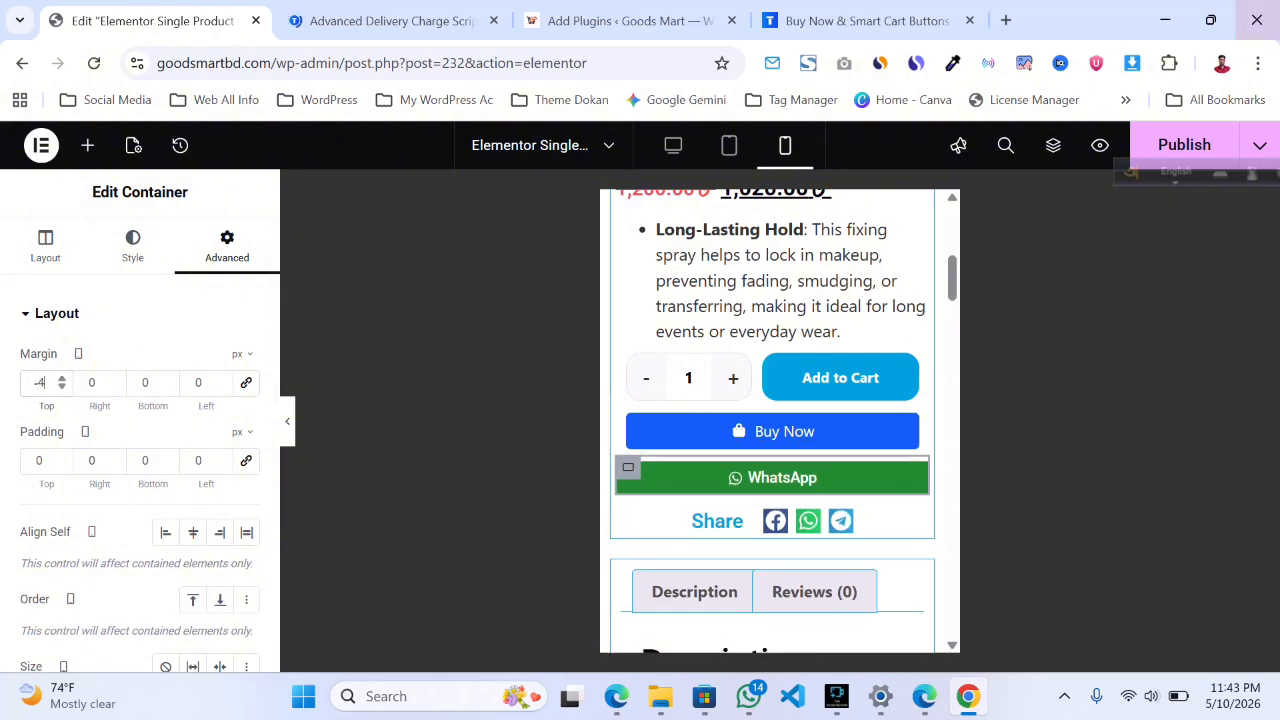
Publish the template changes and check the product image, description and buttons in the mobile preview
{"action": "left_click", "coordinate": [1184, 145]}
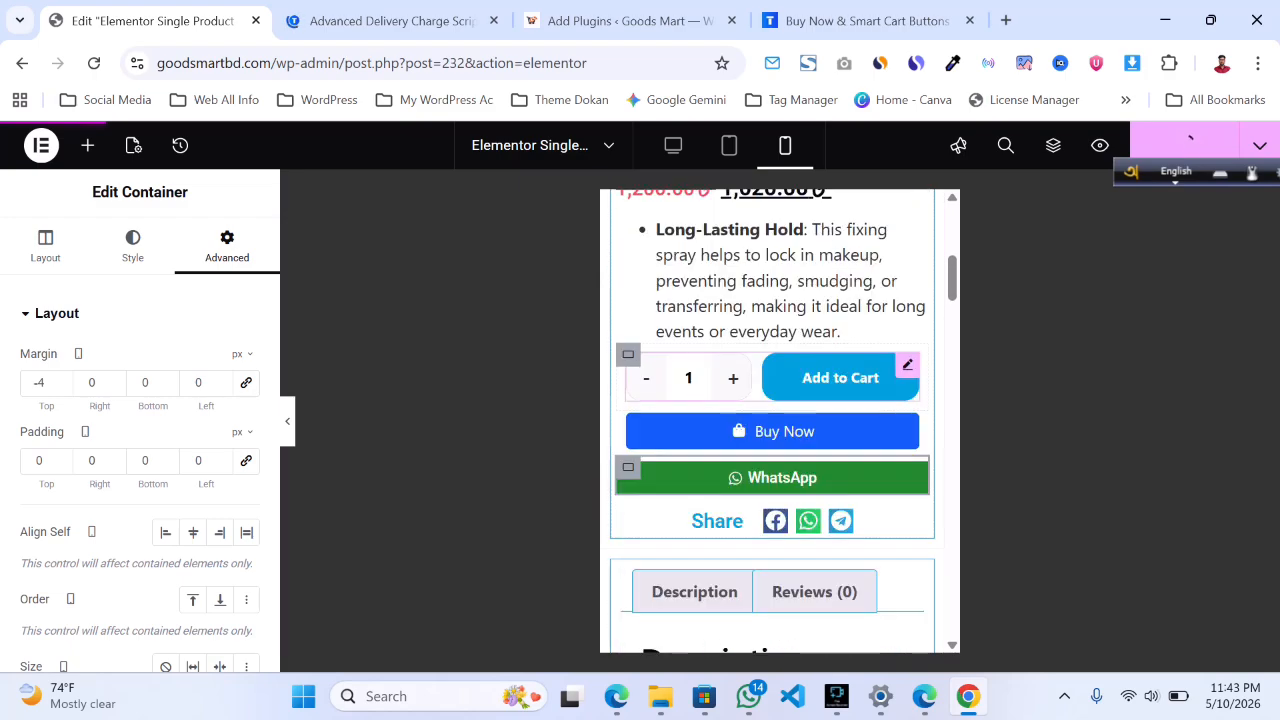
{"action": "left_click", "coordinate": [868, 295]}
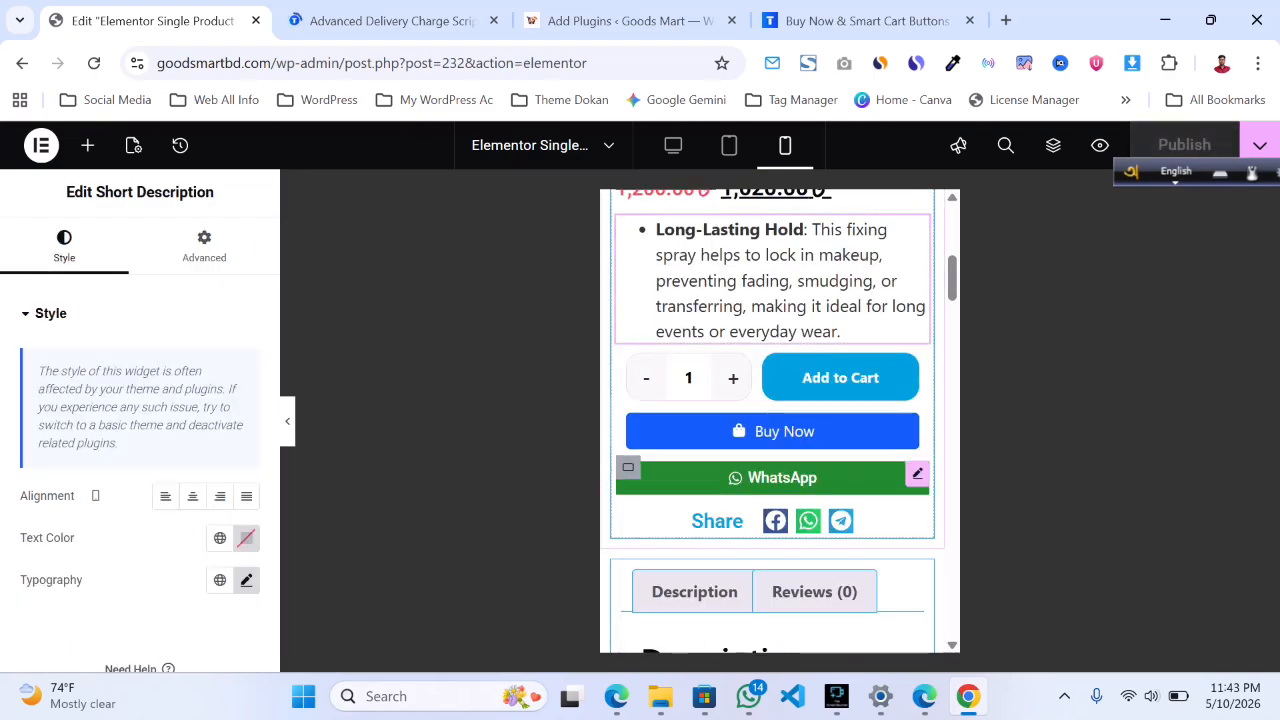
{"action": "scroll", "coordinate": [845, 382], "scroll_direction": "up", "scroll_amount": 1}
{"action": "scroll", "coordinate": [772, 420], "scroll_direction": "up", "scroll_amount": 1}
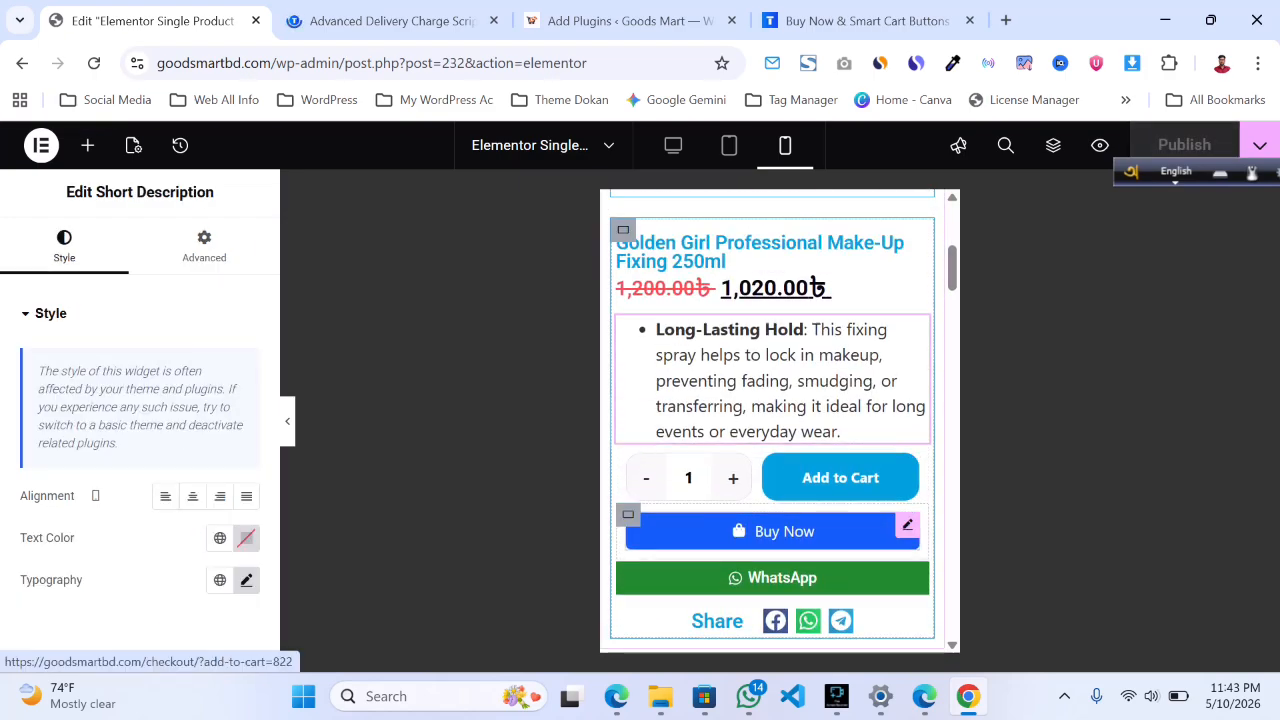
{"action": "double_click", "coordinate": [733, 478]}
{"action": "scroll", "coordinate": [733, 478], "scroll_direction": "up", "scroll_amount": 4}
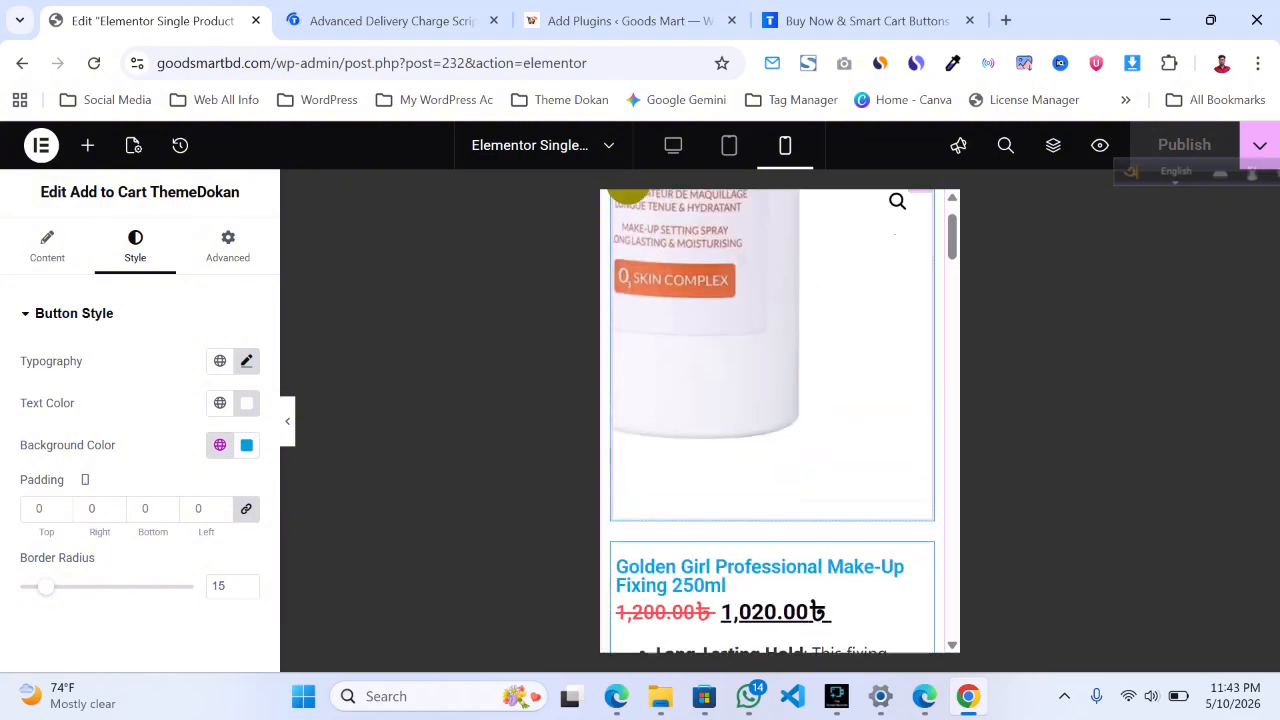
{"action": "scroll", "coordinate": [733, 478], "scroll_direction": "down", "scroll_amount": 3}
{"action": "scroll", "coordinate": [733, 478], "scroll_direction": "down", "scroll_amount": 3}
Switch to the ThemeDokan Buy Now & Smart Cart Buttons product page and review its price, description and purchase buttons
{"action": "left_click", "coordinate": [866, 20]}
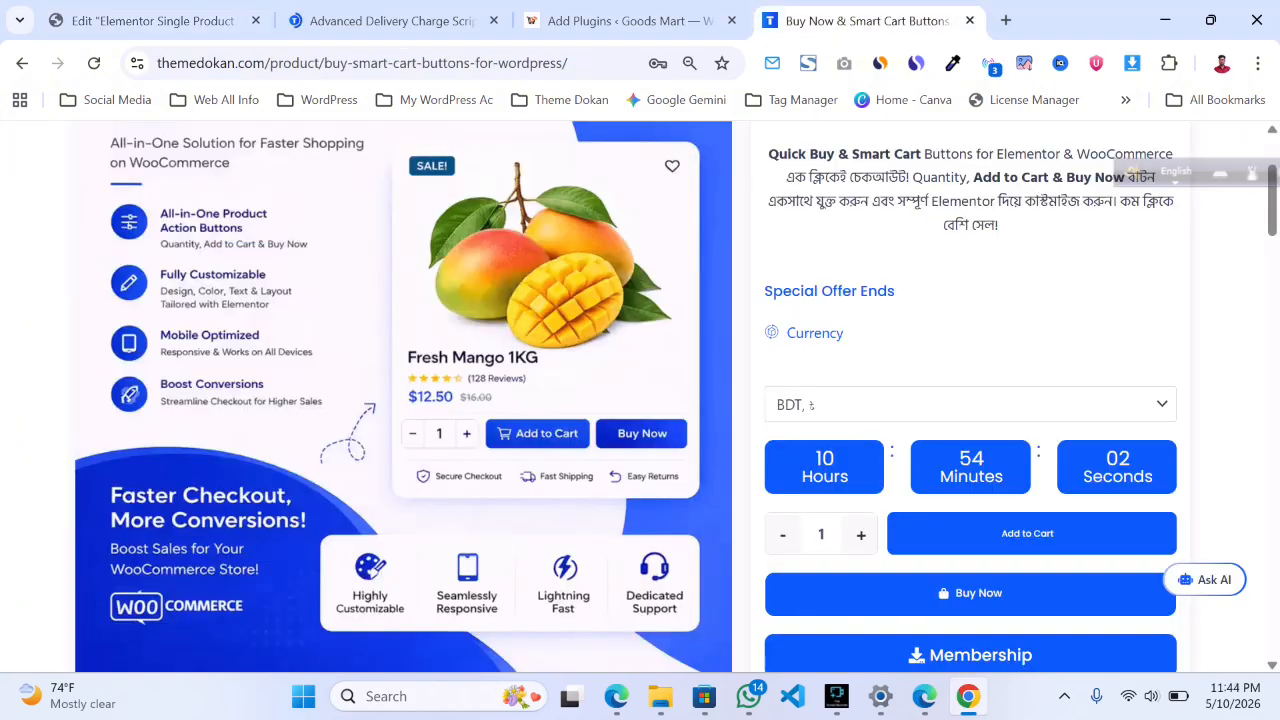
{"action": "scroll", "coordinate": [733, 400], "scroll_direction": "up", "scroll_amount": 2}
{"action": "scroll", "coordinate": [733, 400], "scroll_direction": "down", "scroll_amount": 4}
{"action": "scroll", "coordinate": [733, 400], "scroll_direction": "up", "scroll_amount": 4}
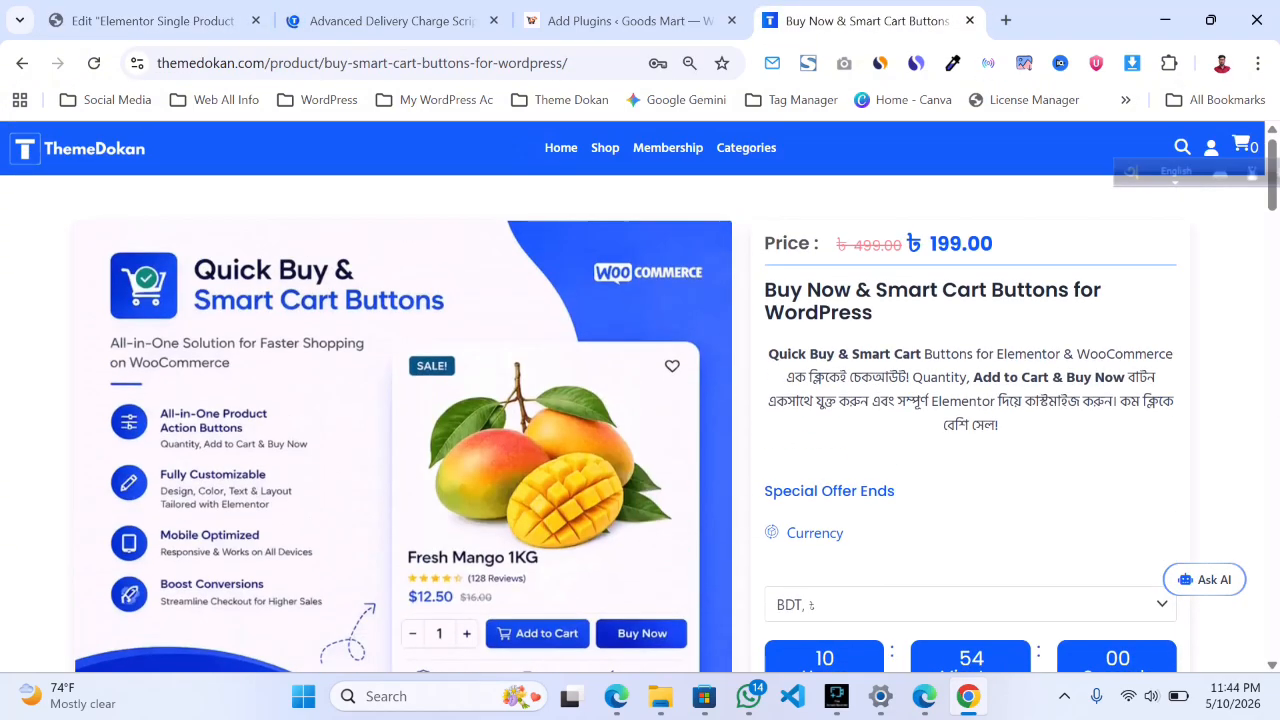
{"action": "scroll", "coordinate": [733, 400], "scroll_direction": "down", "scroll_amount": 2}
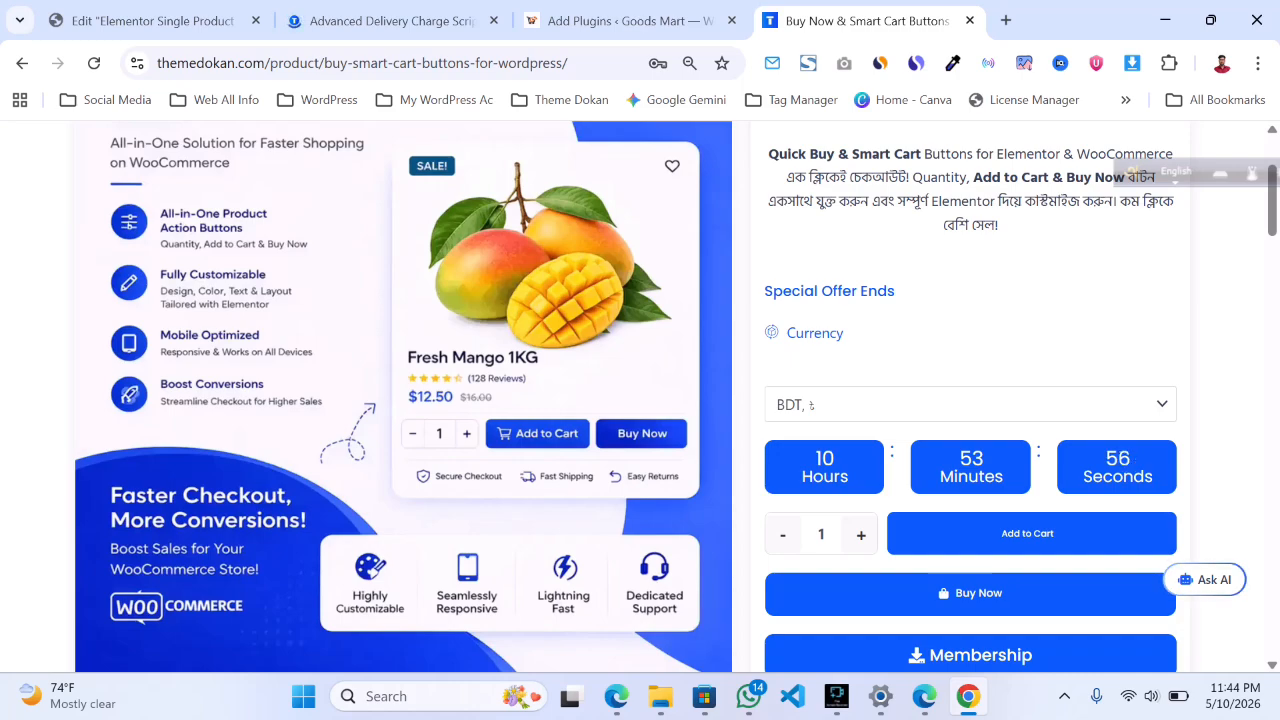
{"action": "scroll", "coordinate": [640, 396], "scroll_direction": "up", "scroll_amount": 2}
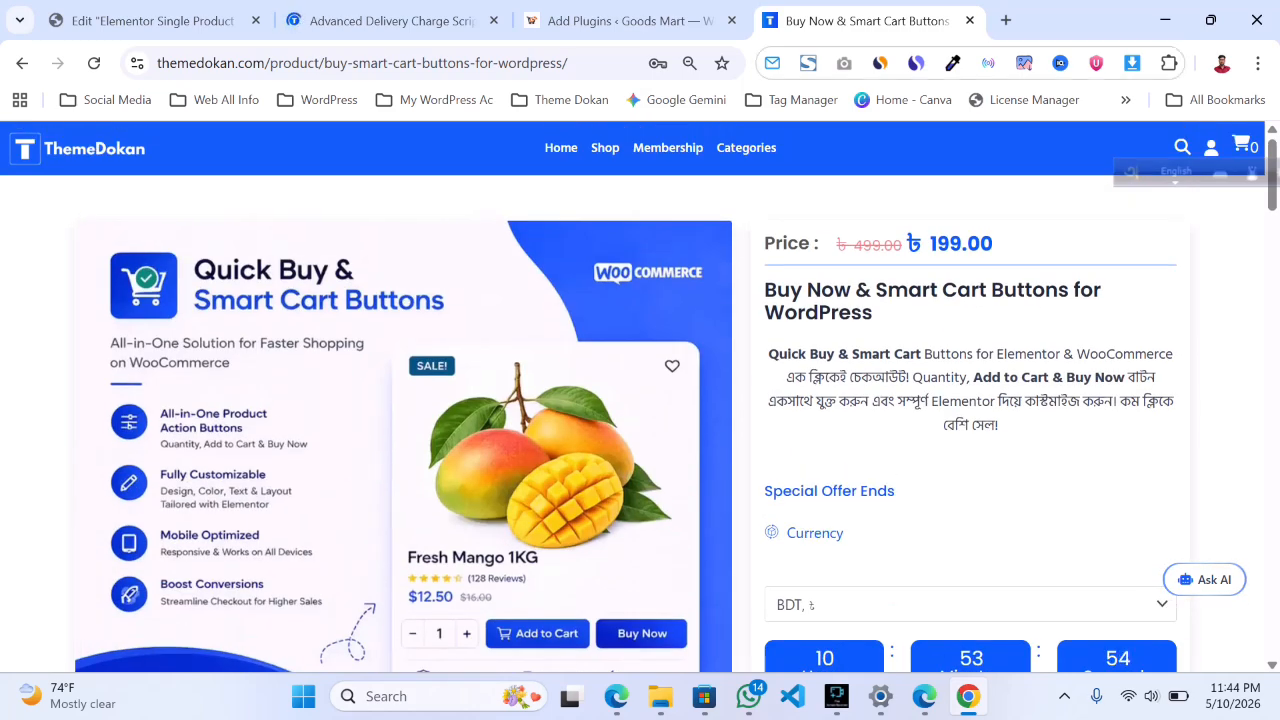